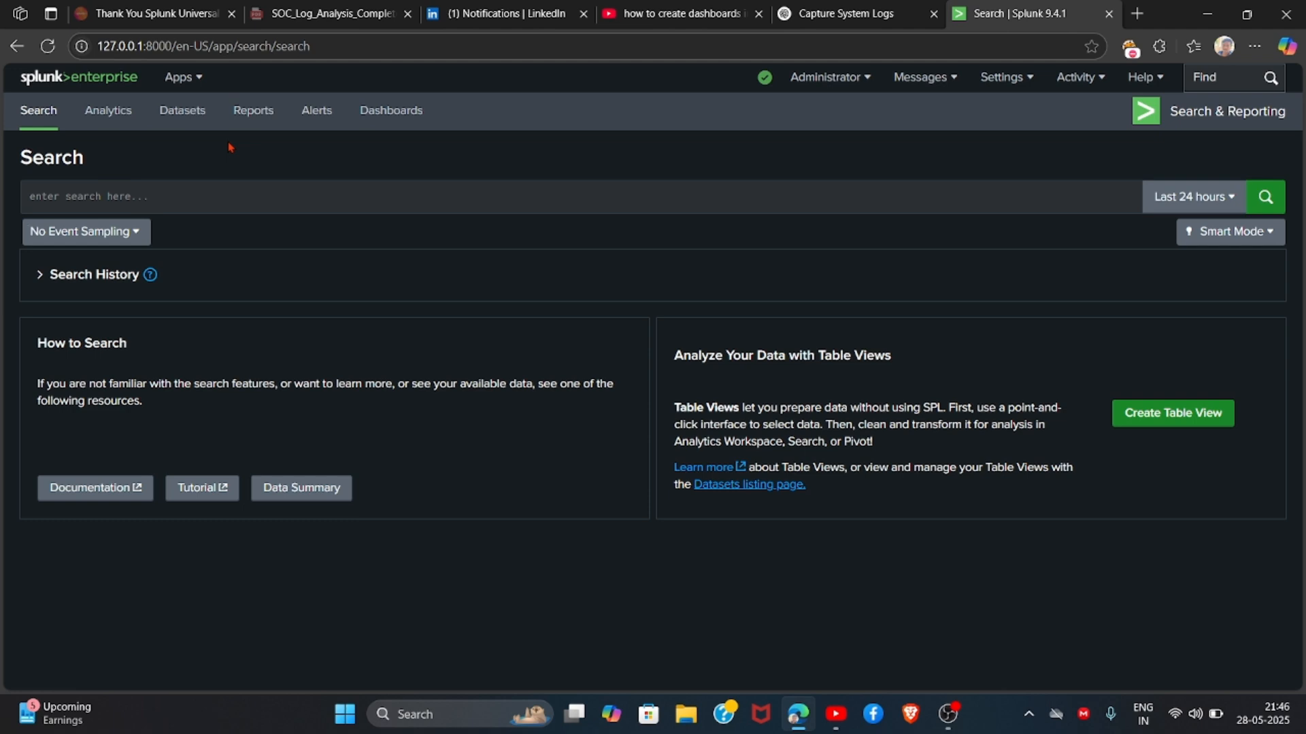
# Run the search index=* source="WinEventLog:*" over the All time range.
pyautogui.click(218, 190)
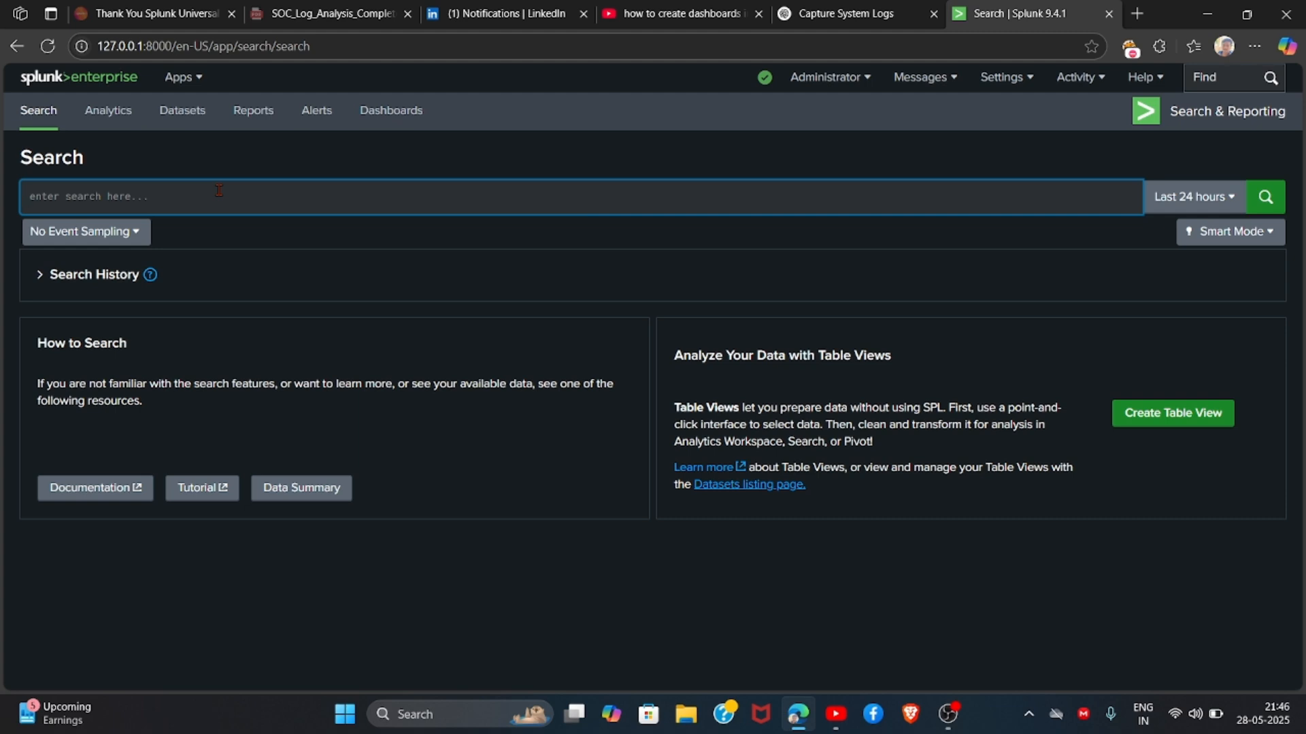
pyautogui.write('inde')
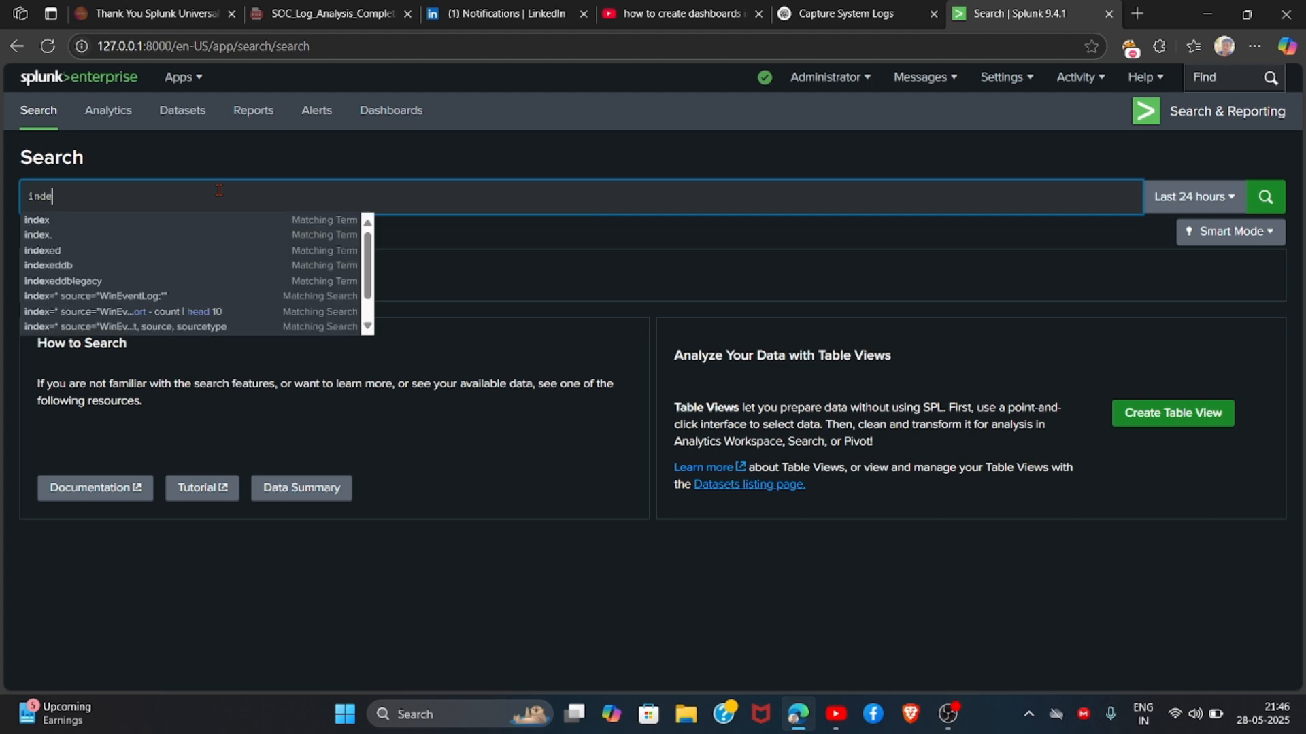
pyautogui.write('x=')
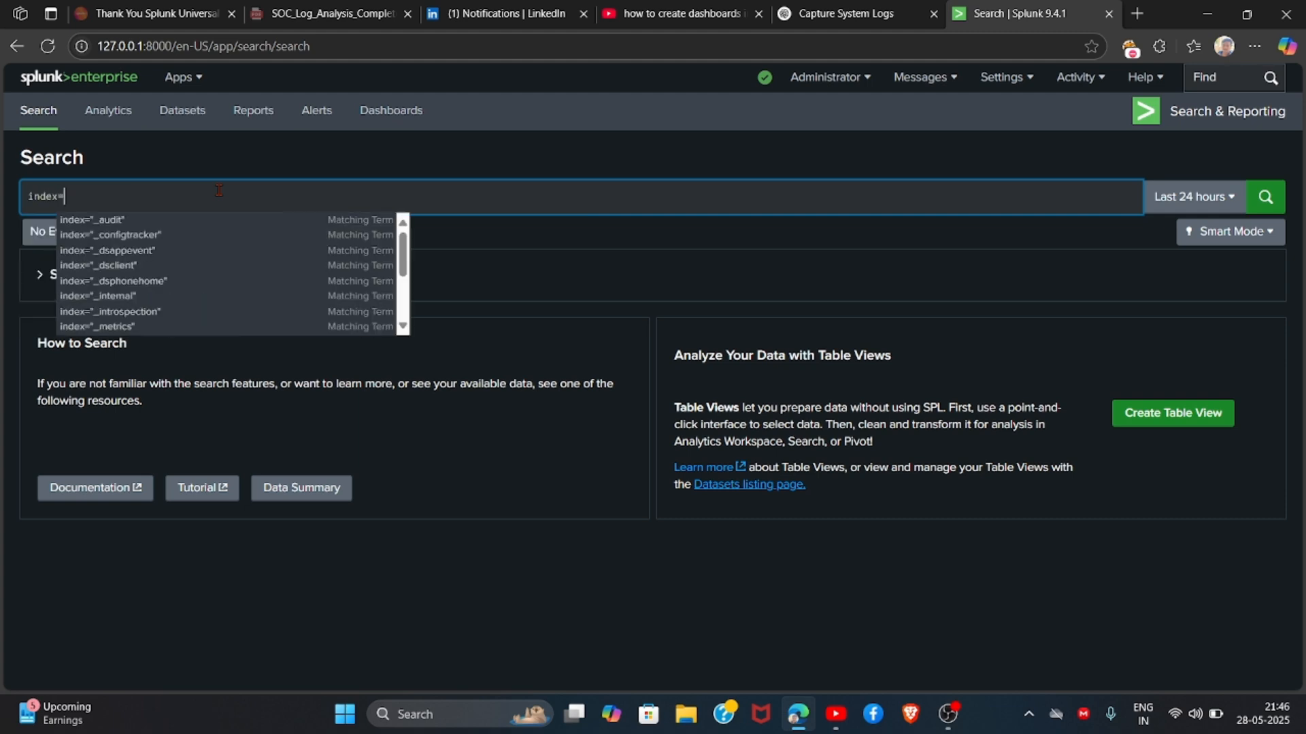
pyautogui.write('*')
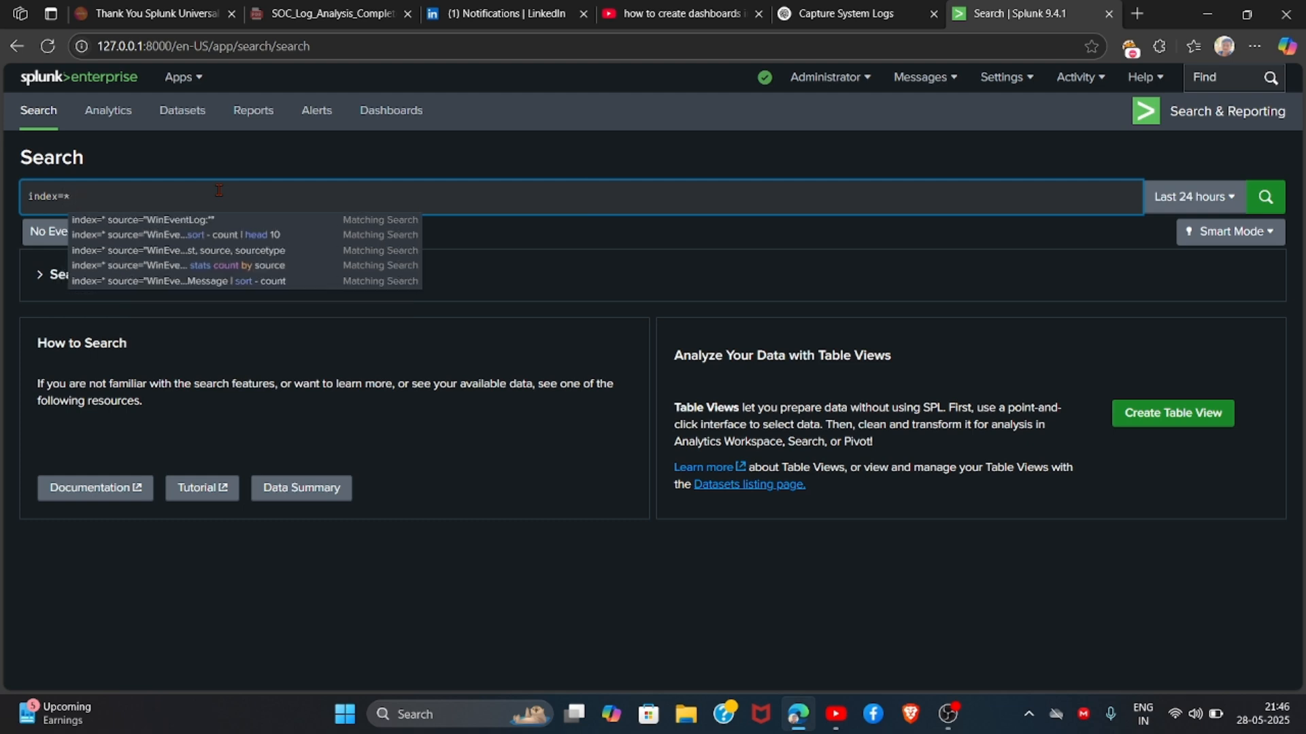
pyautogui.write(' sou')
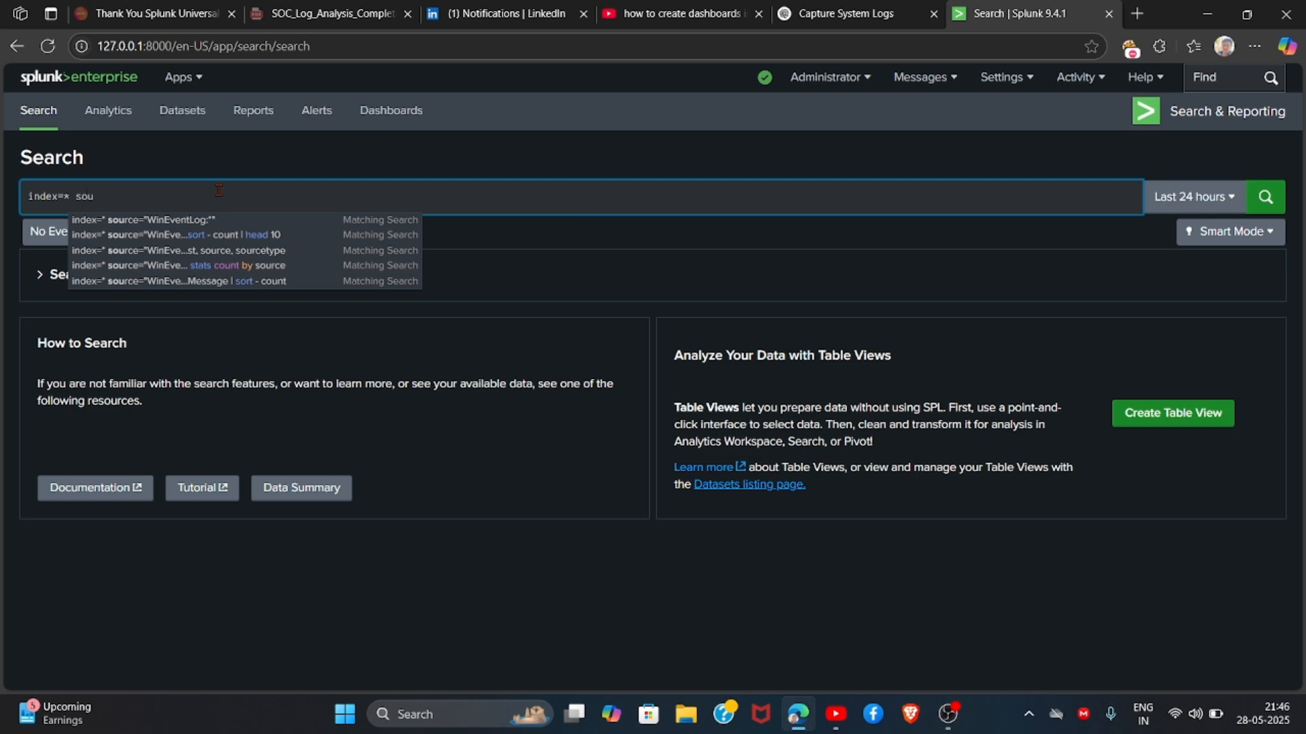
pyautogui.write('rce')
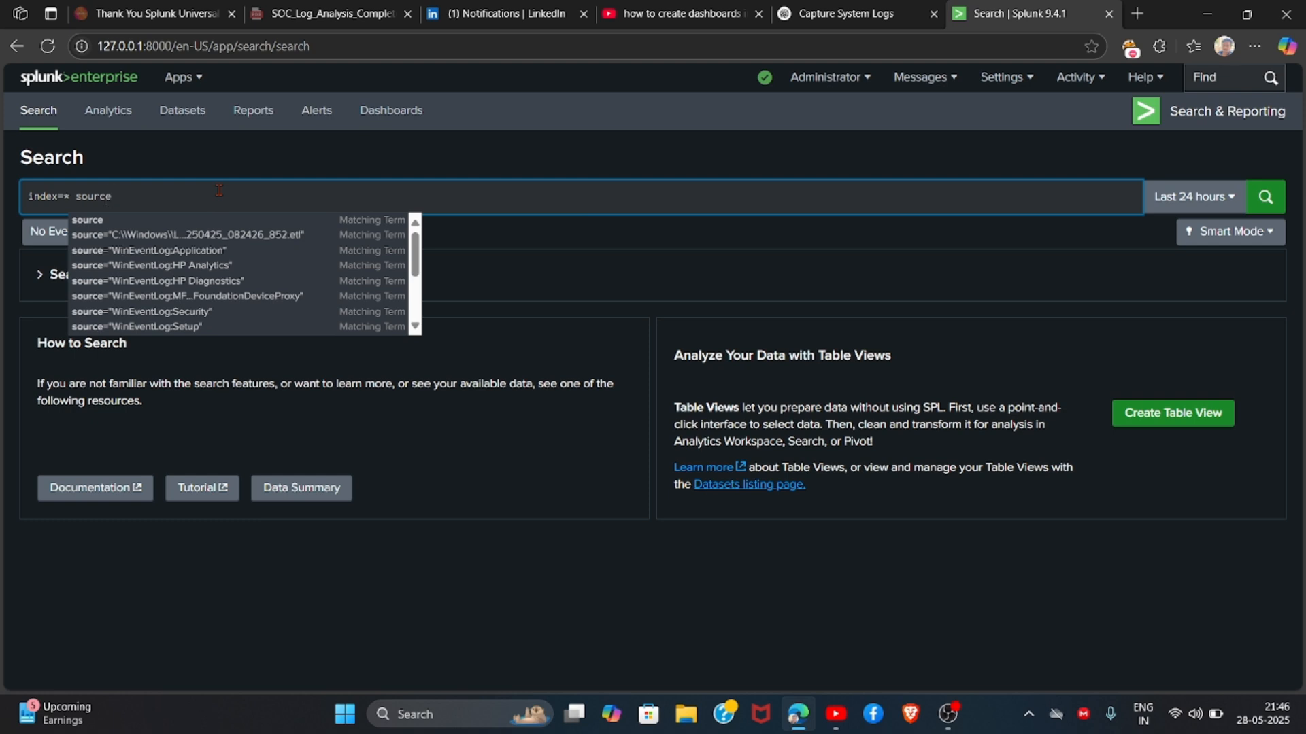
pyautogui.press('BackSpace')
pyautogui.press('BackSpace')
pyautogui.press('BackSpace')
pyautogui.press('BackSpace')
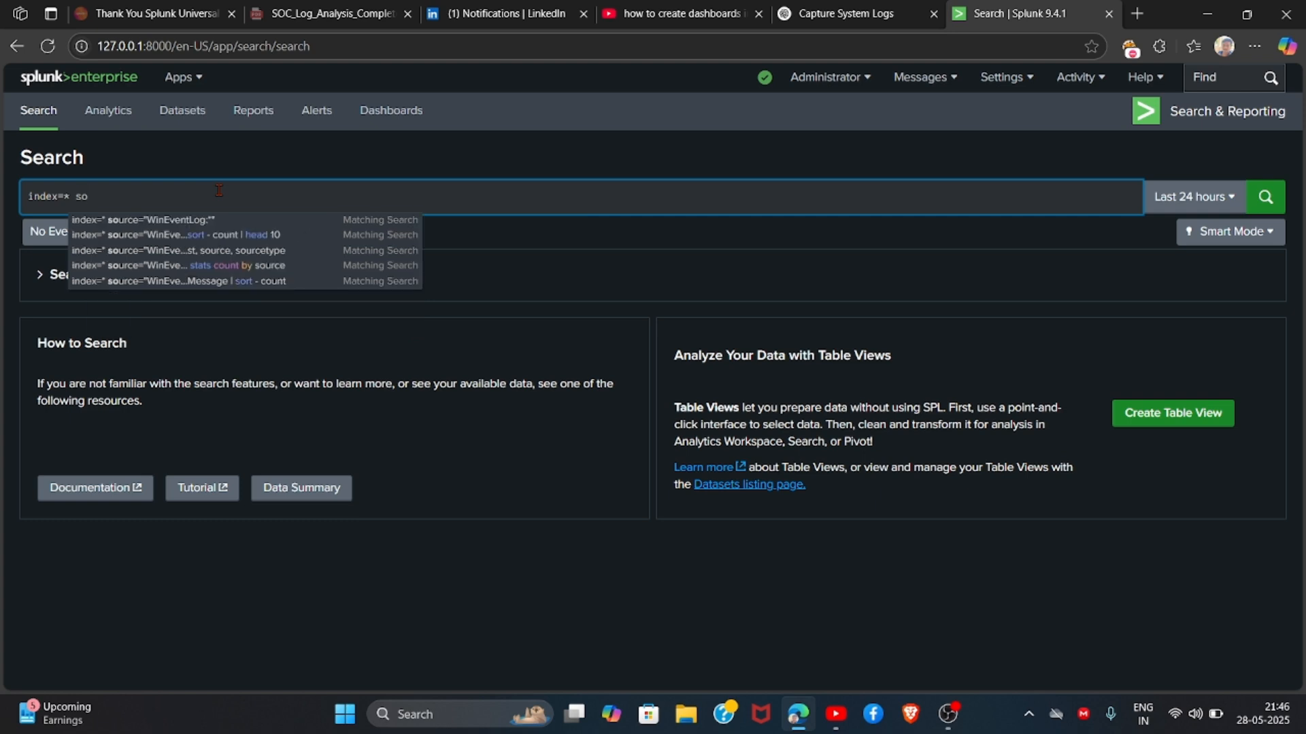
pyautogui.click(209, 220)
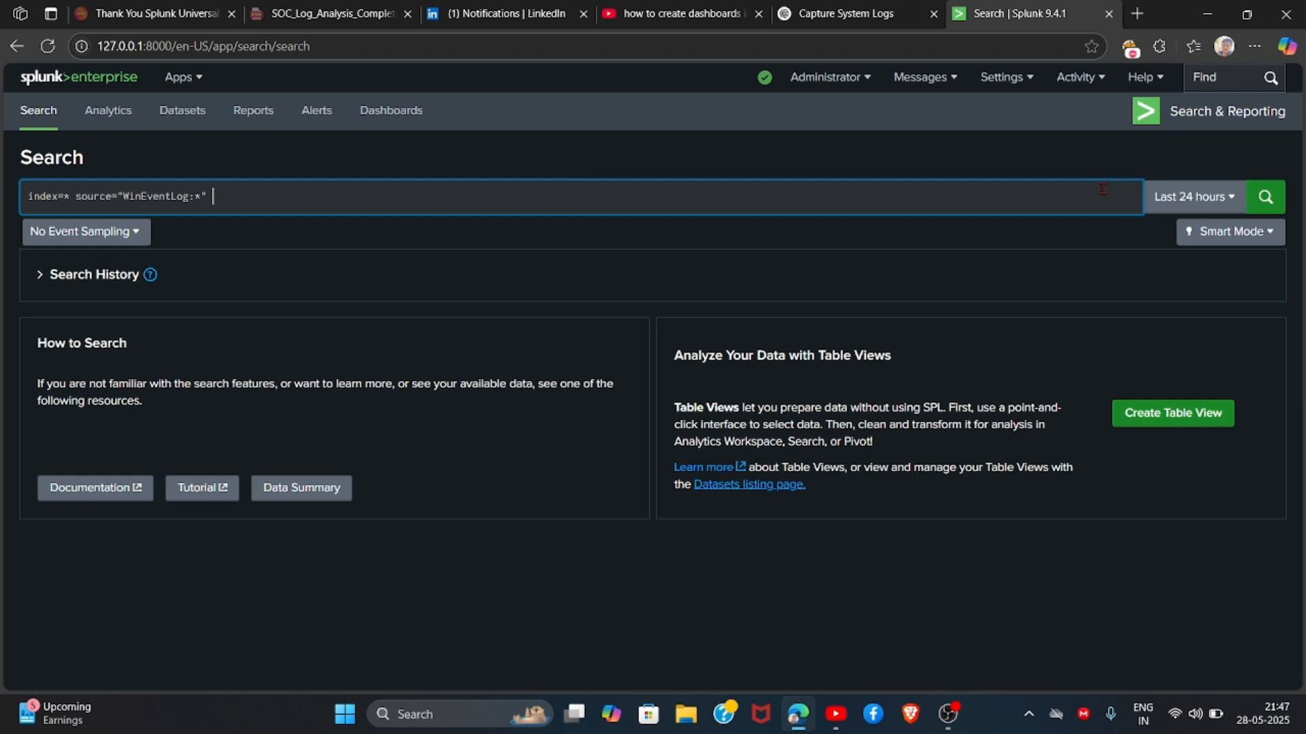
pyautogui.click(1265, 197)
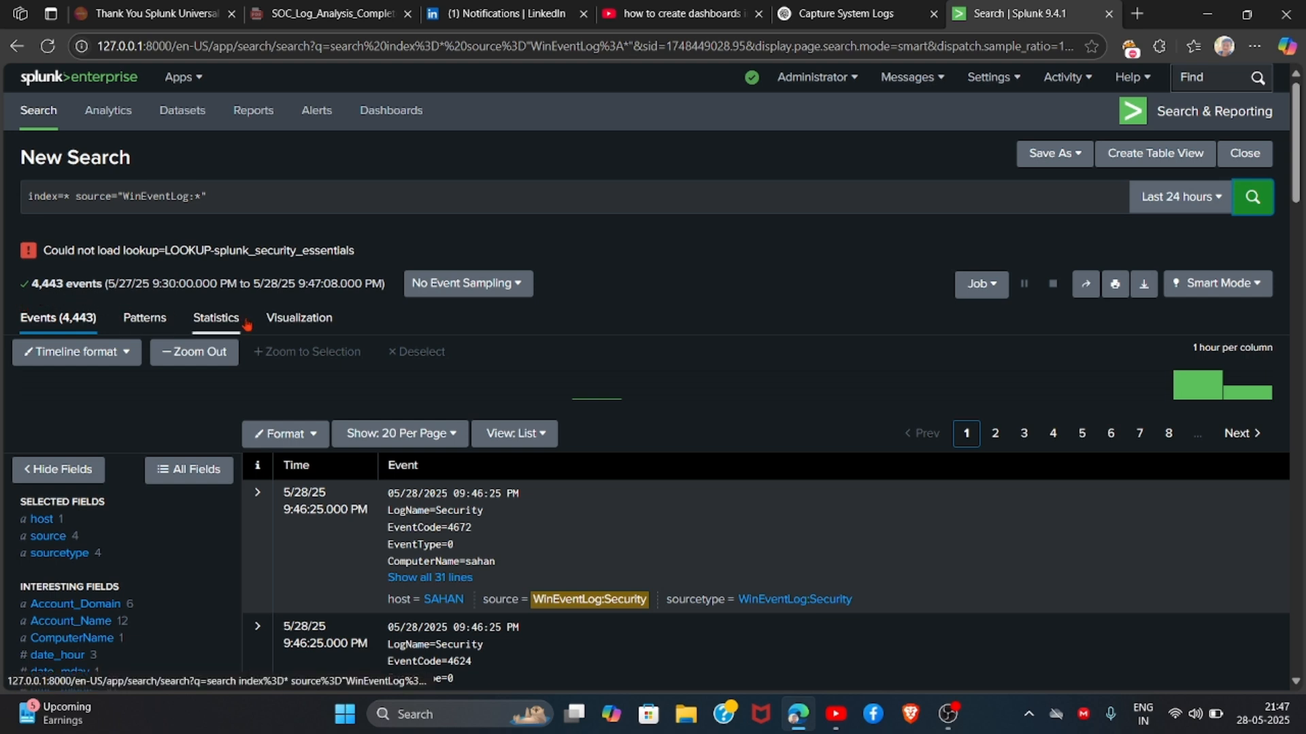
pyautogui.click(1220, 192)
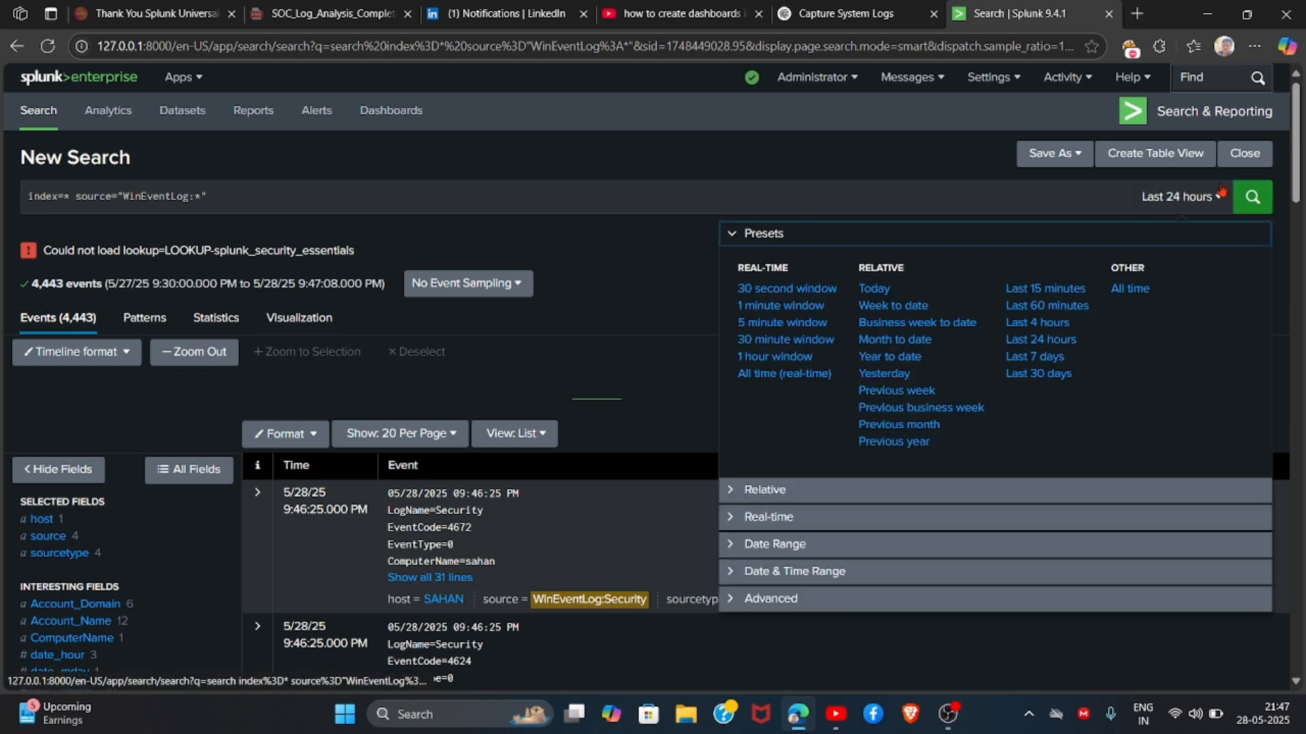
pyautogui.click(1128, 289)
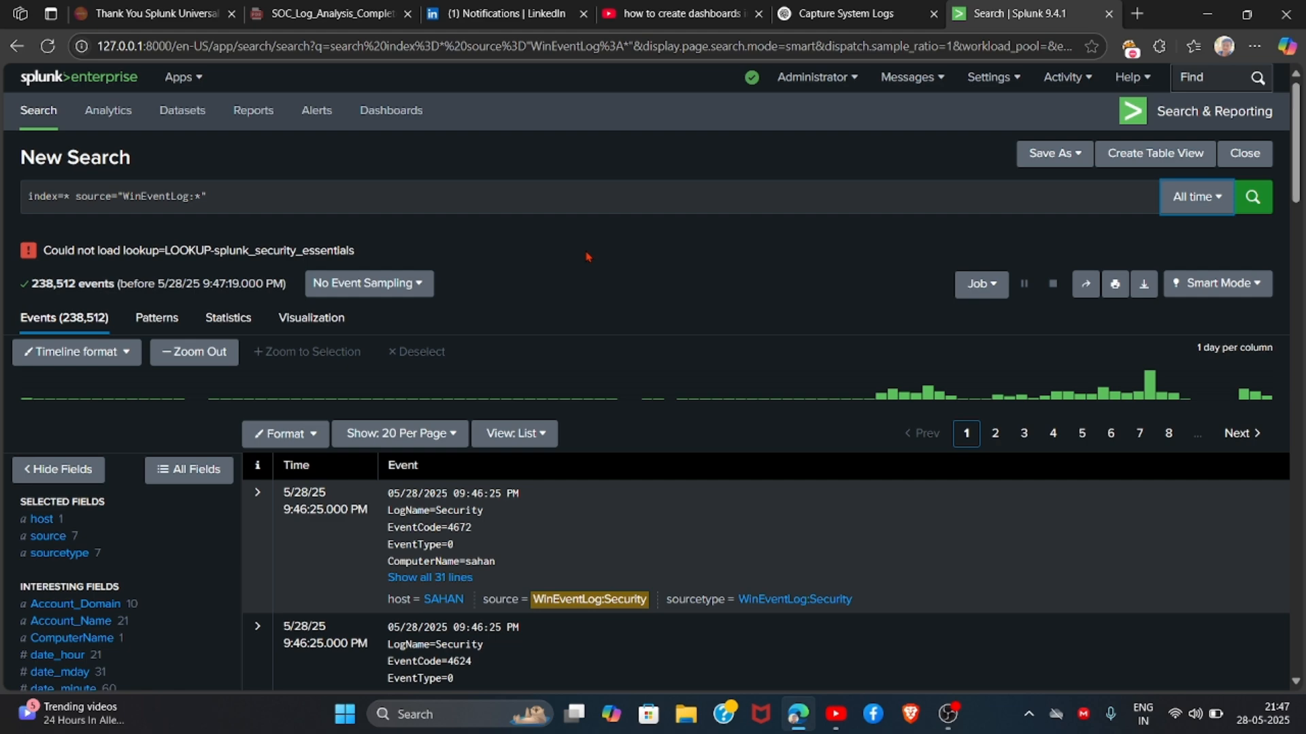
# Create a new private dashboard titled "windows" using the Classic Dashboards builder.
pyautogui.click(393, 110)
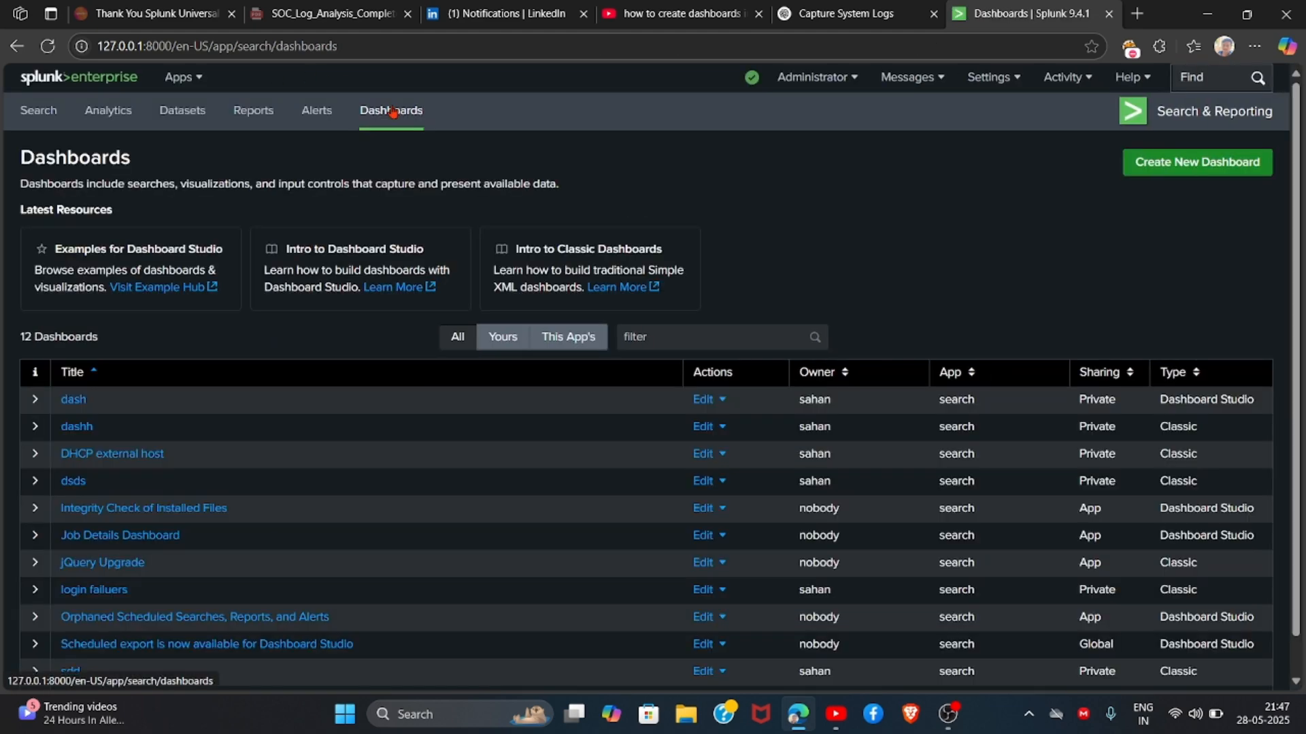
pyautogui.click(1214, 171)
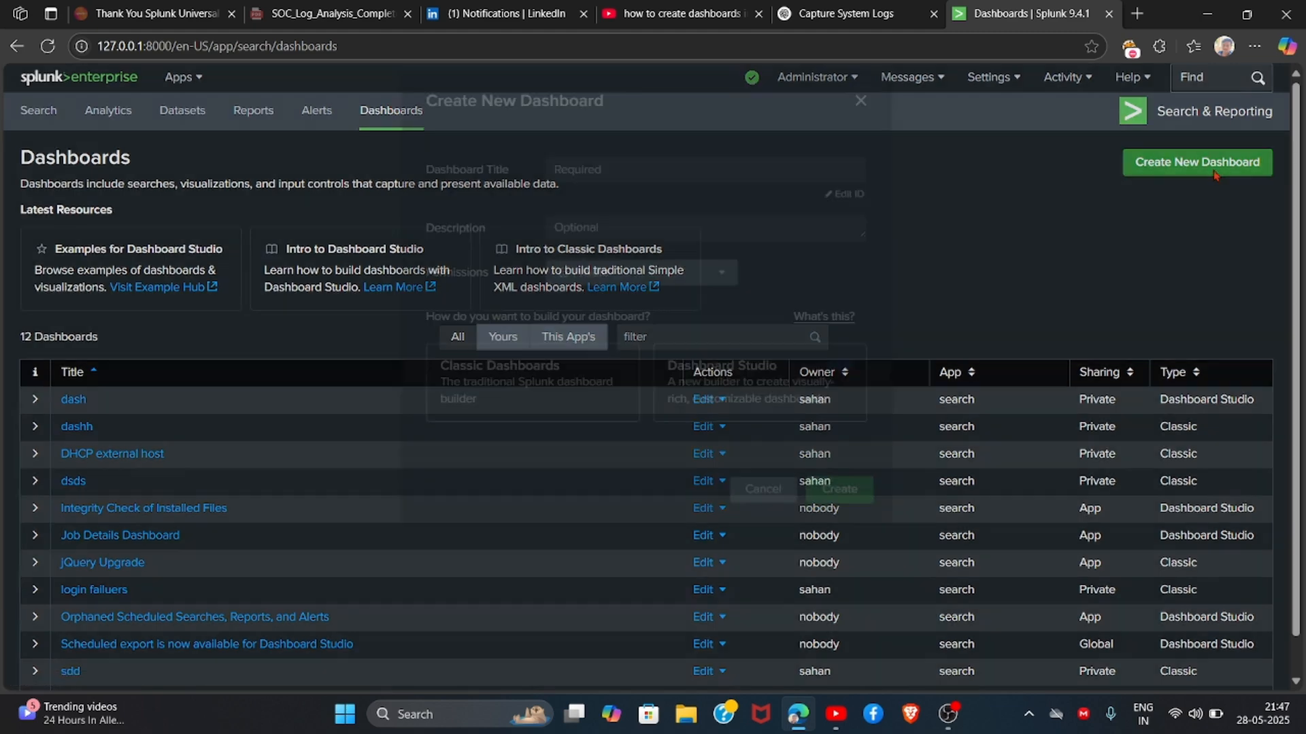
pyautogui.click(660, 194)
pyautogui.write('w')
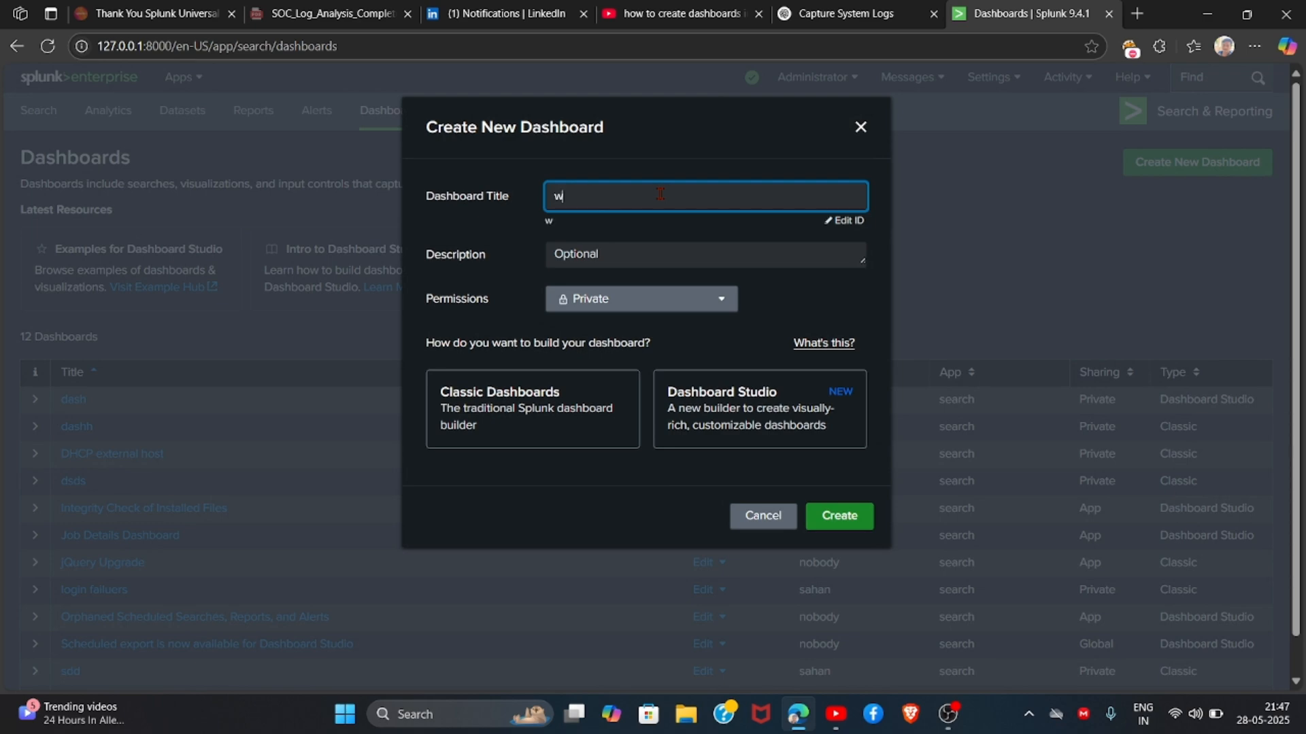
pyautogui.write('indows')
pyautogui.click(566, 416)
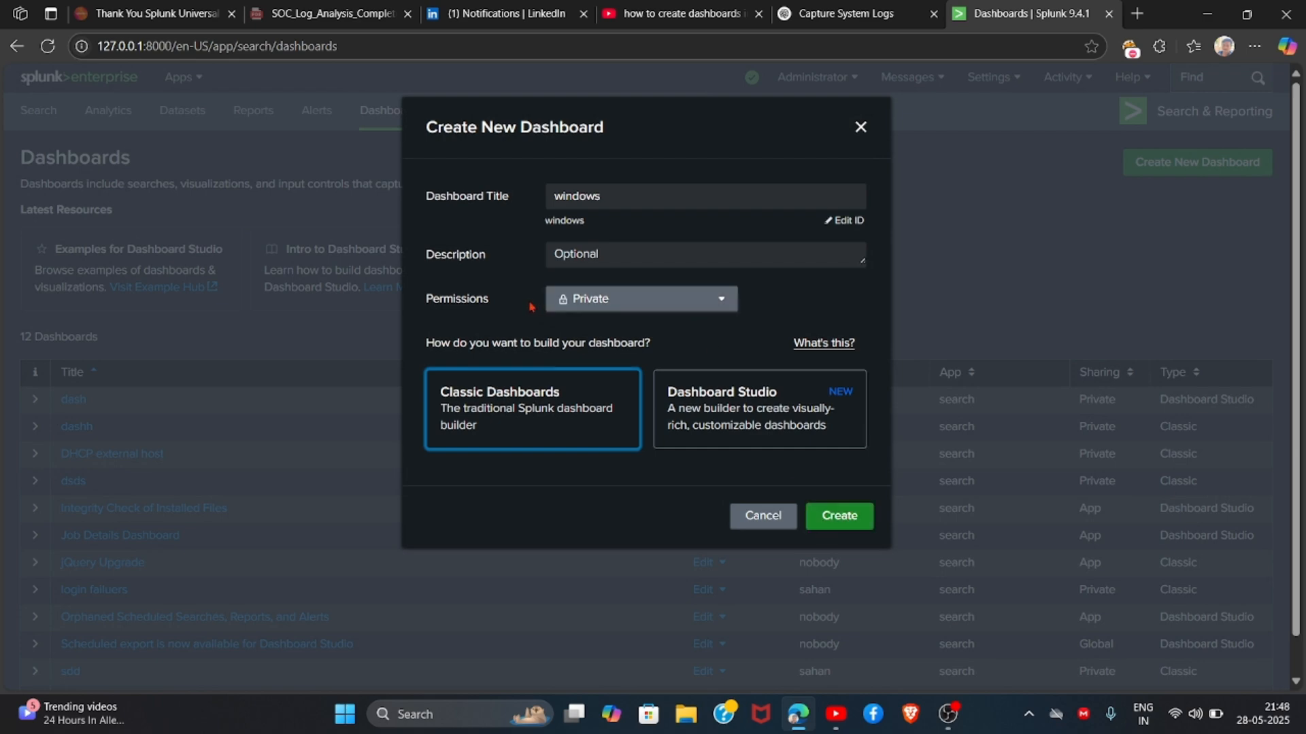
pyautogui.click(591, 302)
pyautogui.click(591, 303)
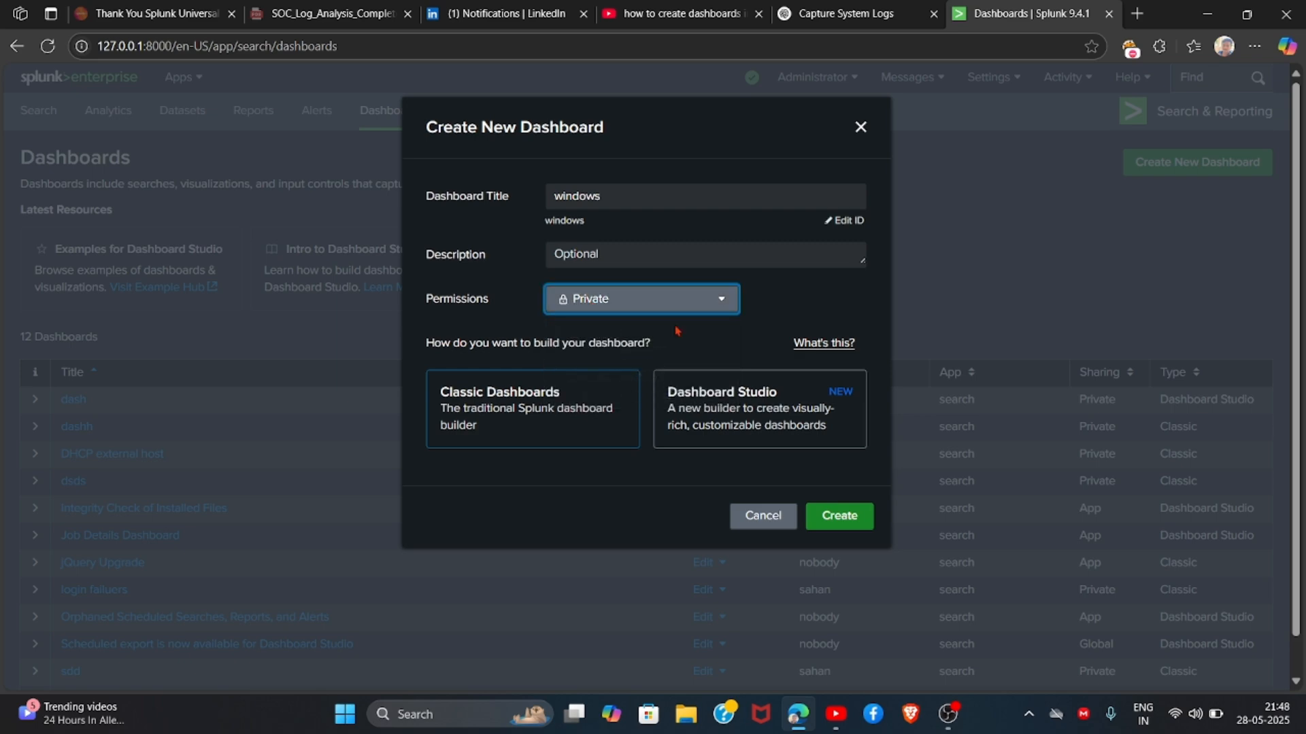
pyautogui.click(847, 520)
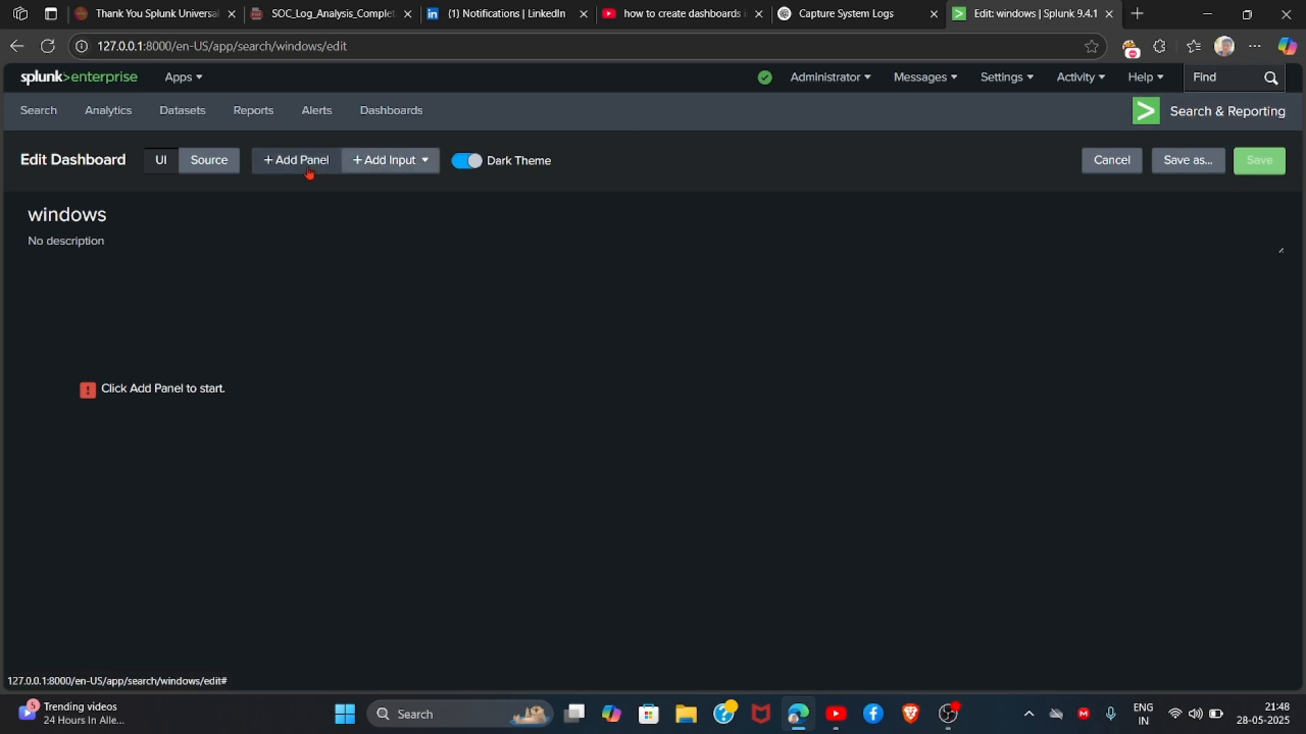
# Set up a new Bar Chart panel for the dashboard with the search string index=* source="WinEventLog:*".
pyautogui.click(283, 170)
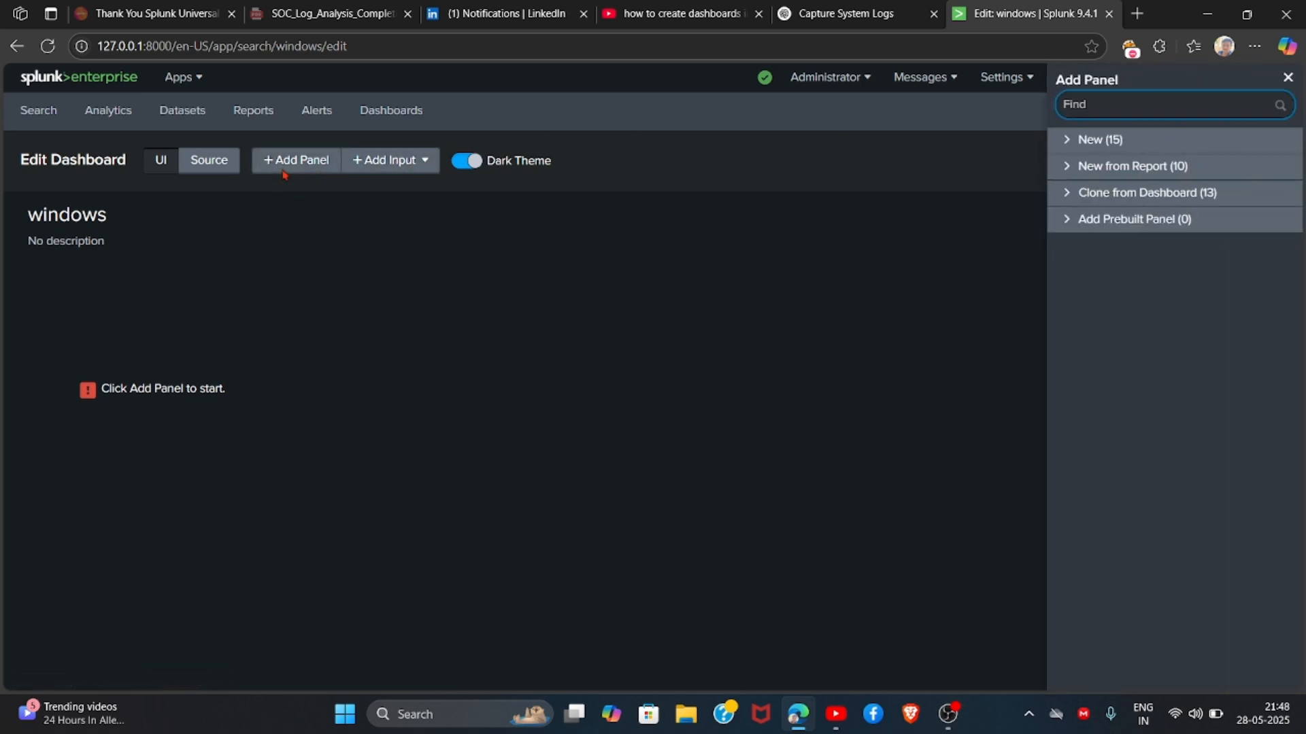
pyautogui.click(1109, 140)
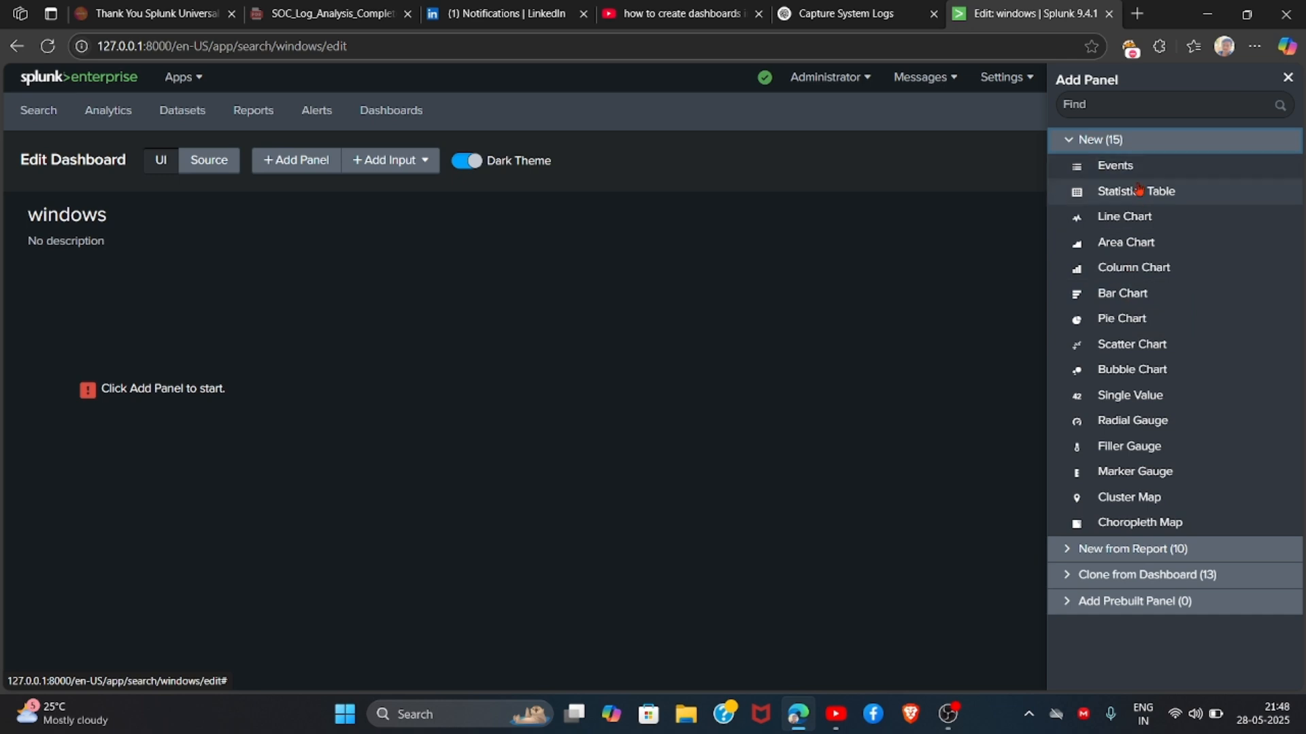
pyautogui.click(1129, 302)
pyautogui.click(1043, 286)
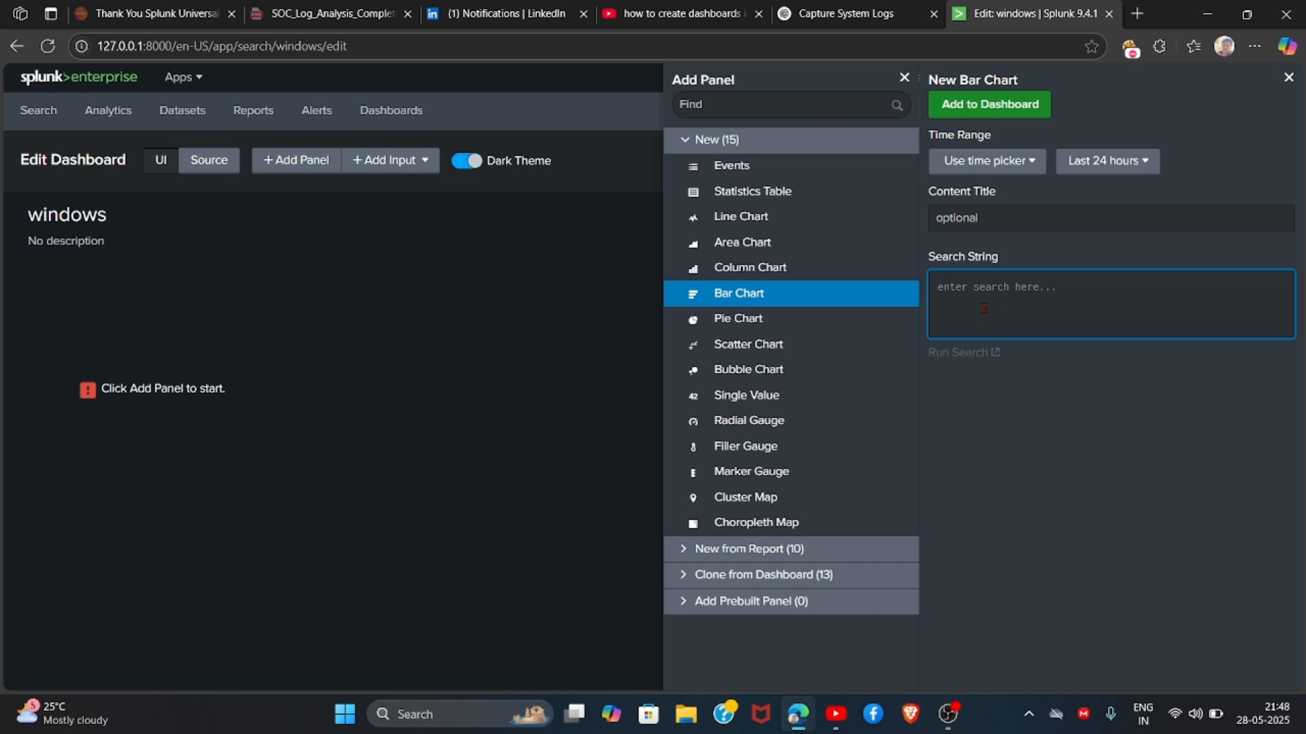
pyautogui.write('in')
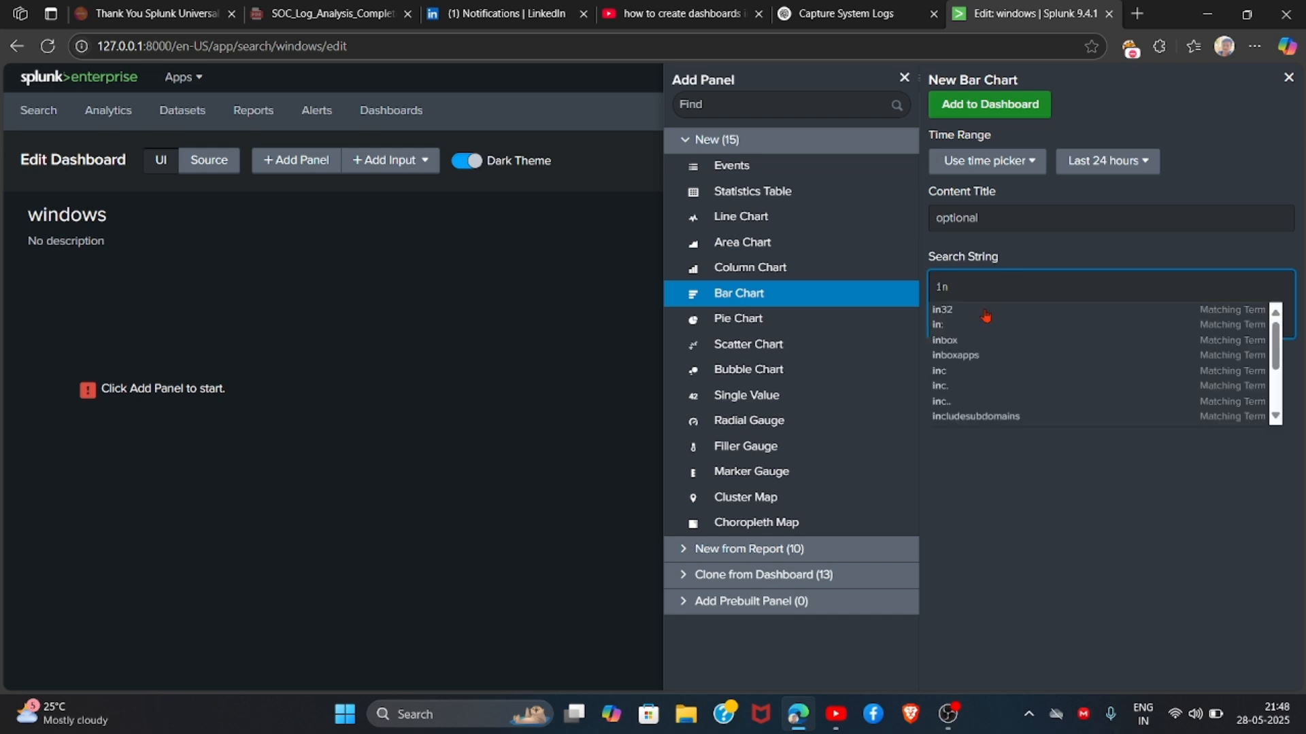
pyautogui.write('de')
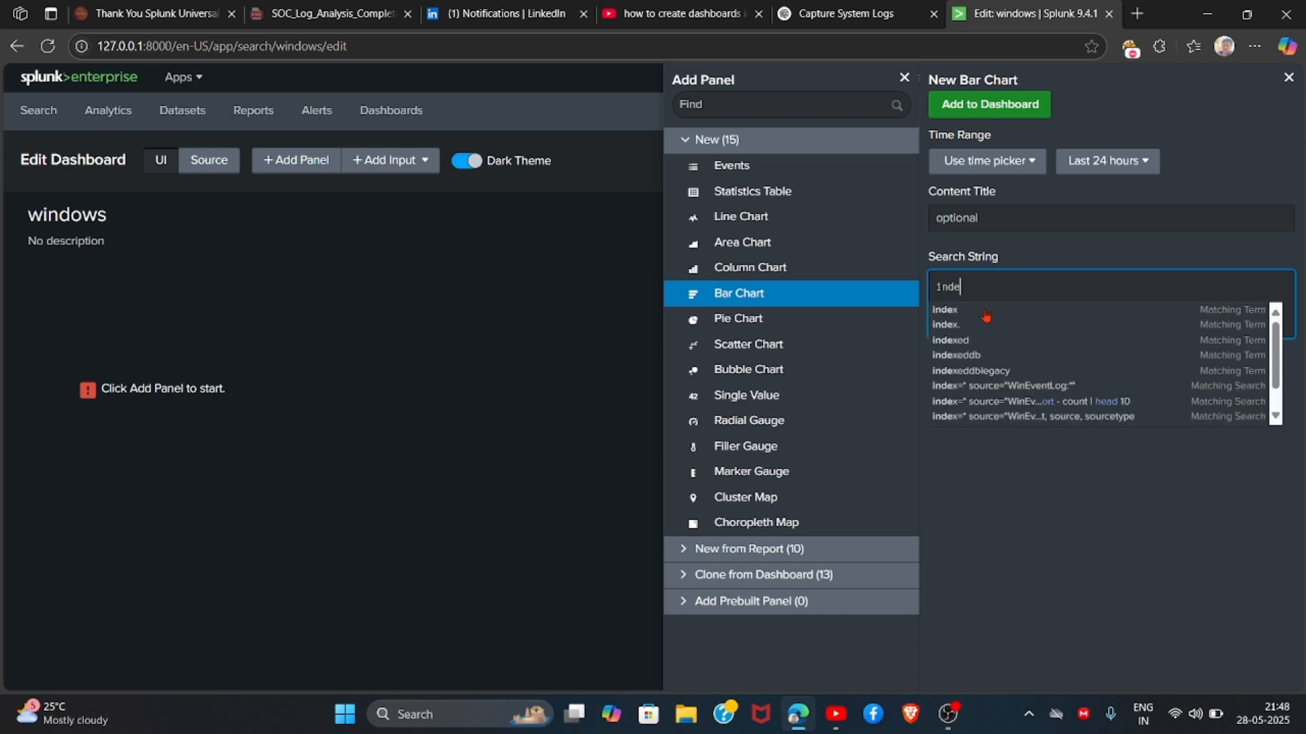
pyautogui.click(987, 386)
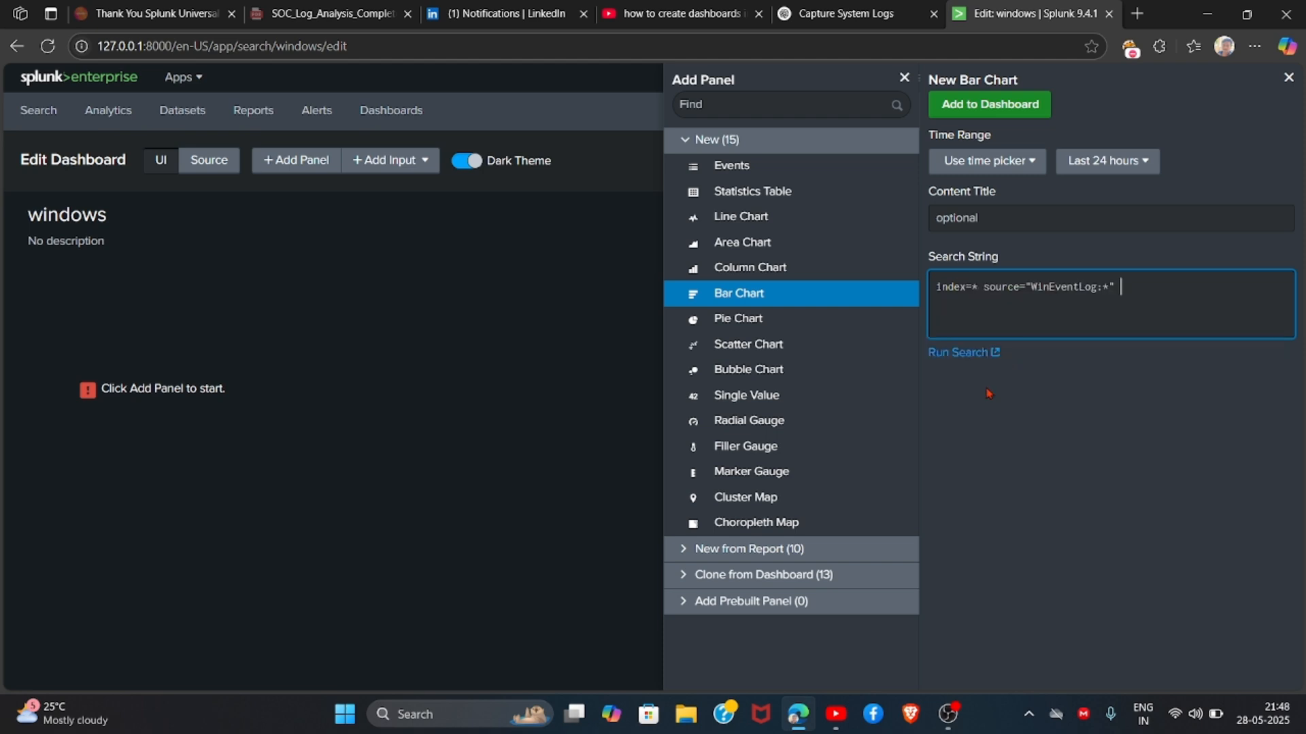
# Run the bar chart panel's search separately and build a pivot from its results using All Fields as the data model.
pyautogui.click(966, 353)
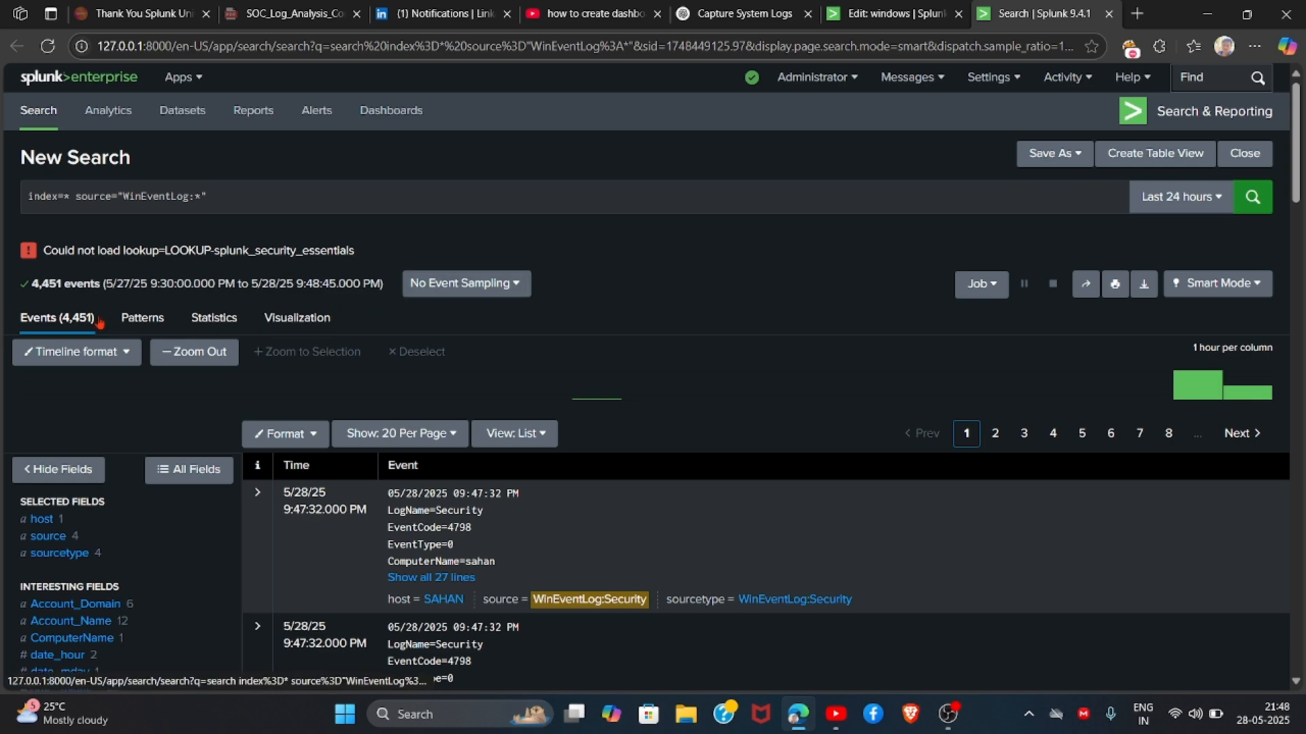
pyautogui.click(300, 324)
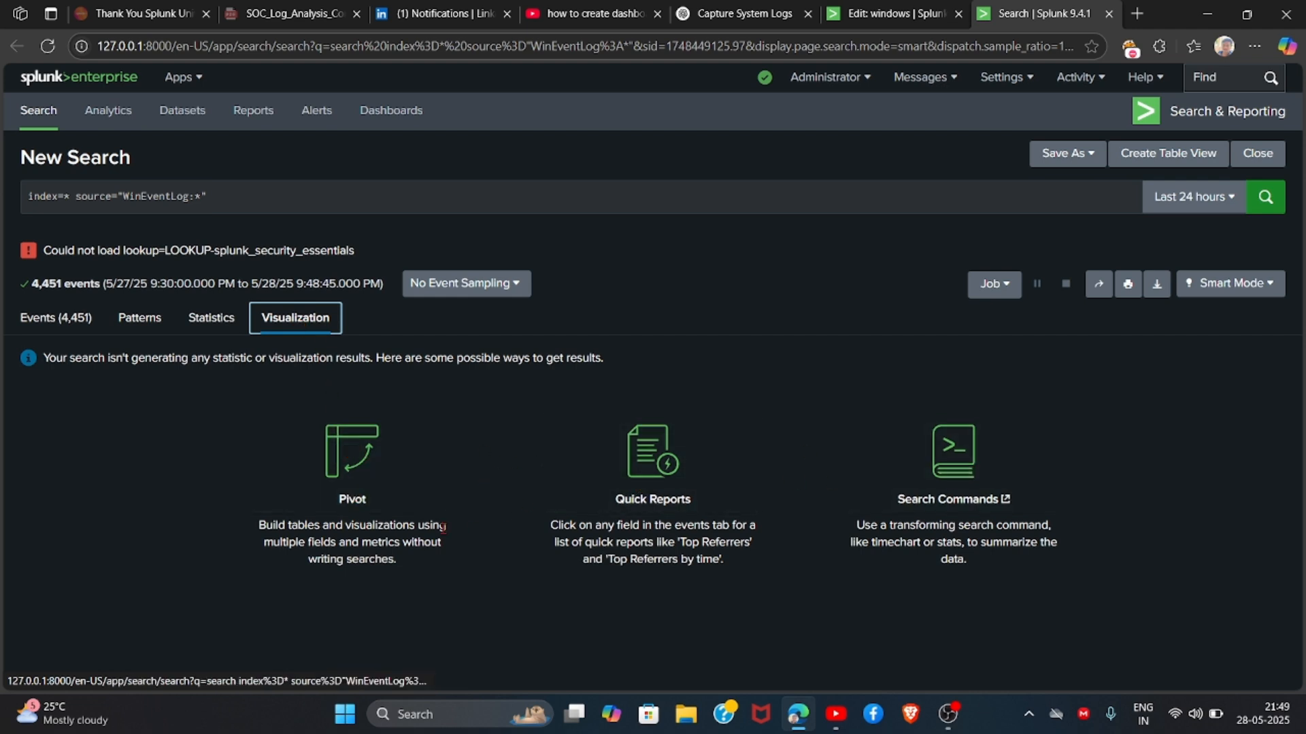
pyautogui.click(359, 469)
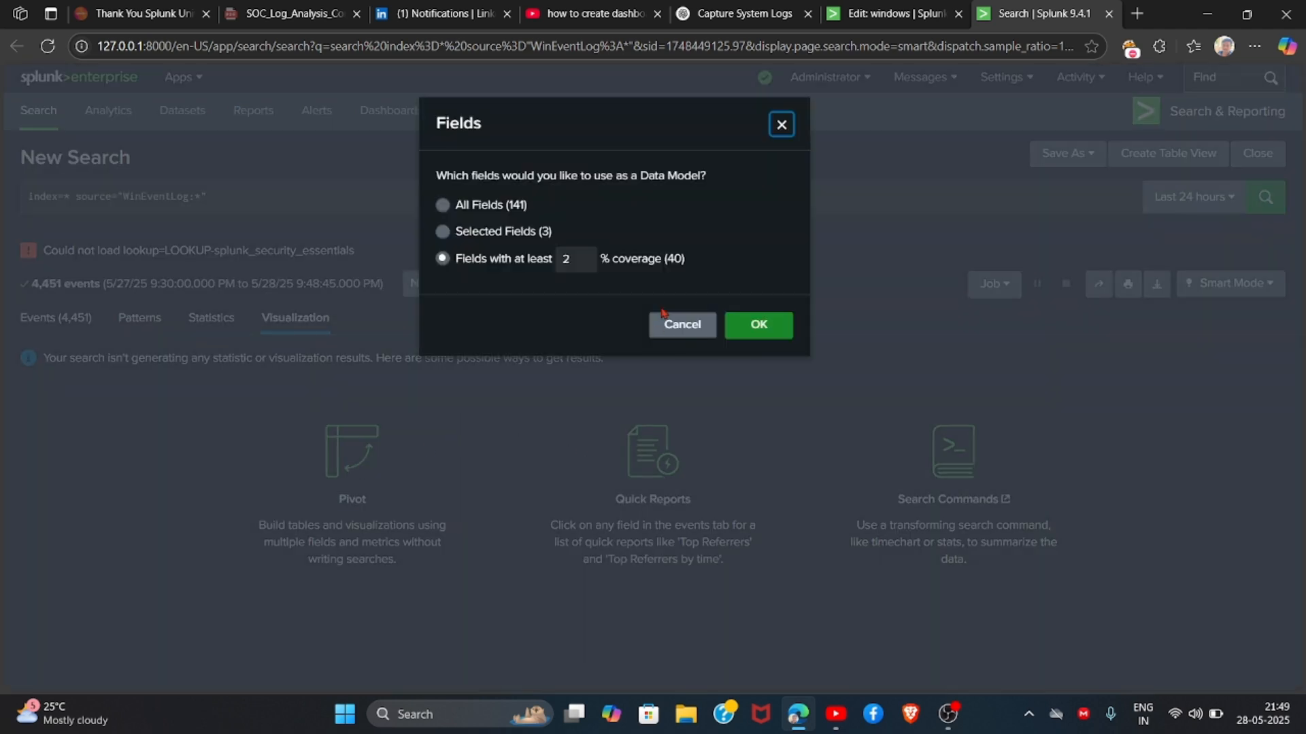
pyautogui.click(442, 204)
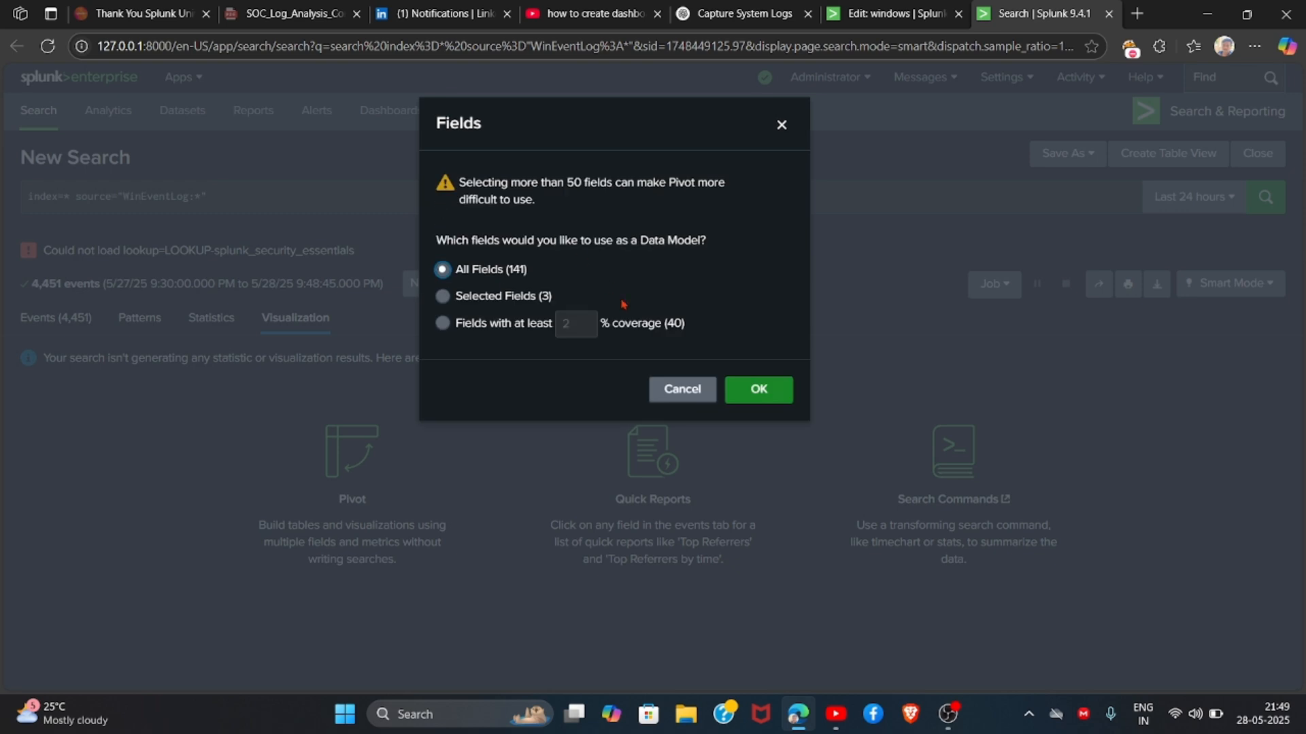
pyautogui.click(758, 403)
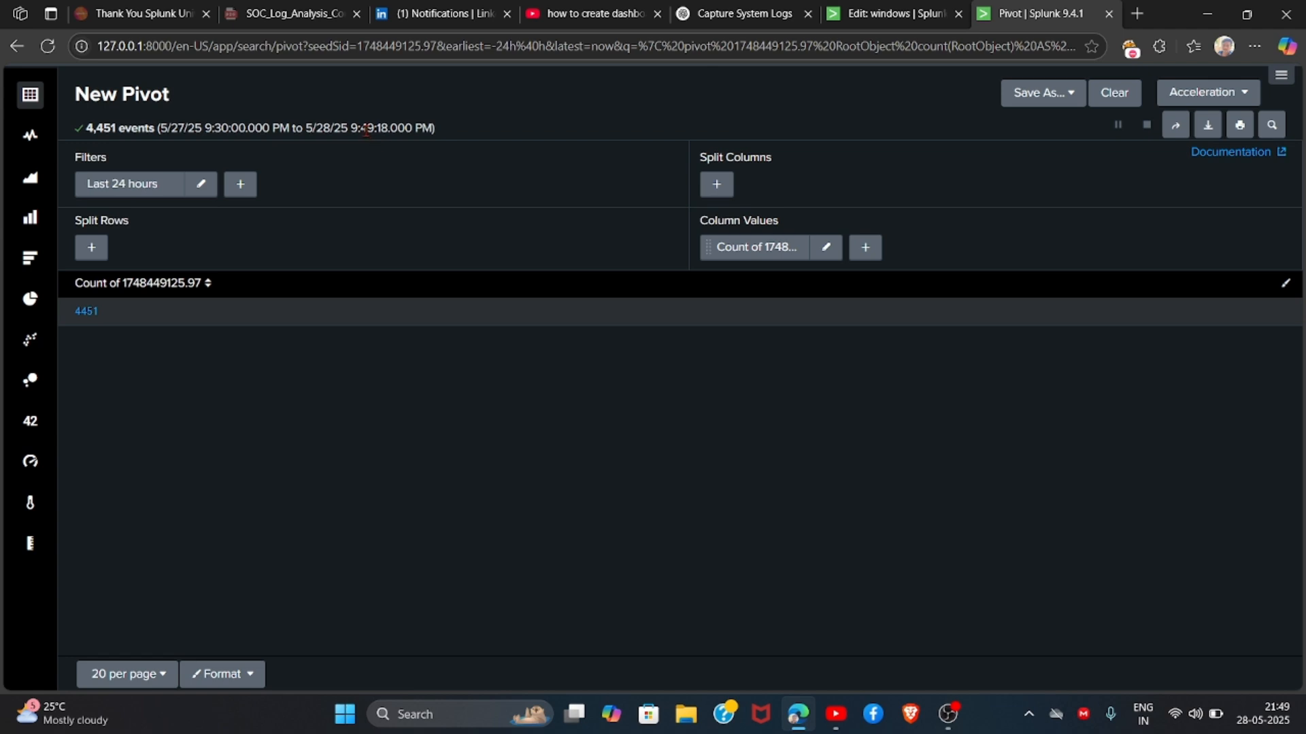
# Check the pivot's time span, drill into the events behind its count, and review the expanded search and event list.
pyautogui.moveTo(355, 128); pyautogui.dragTo(428, 136)
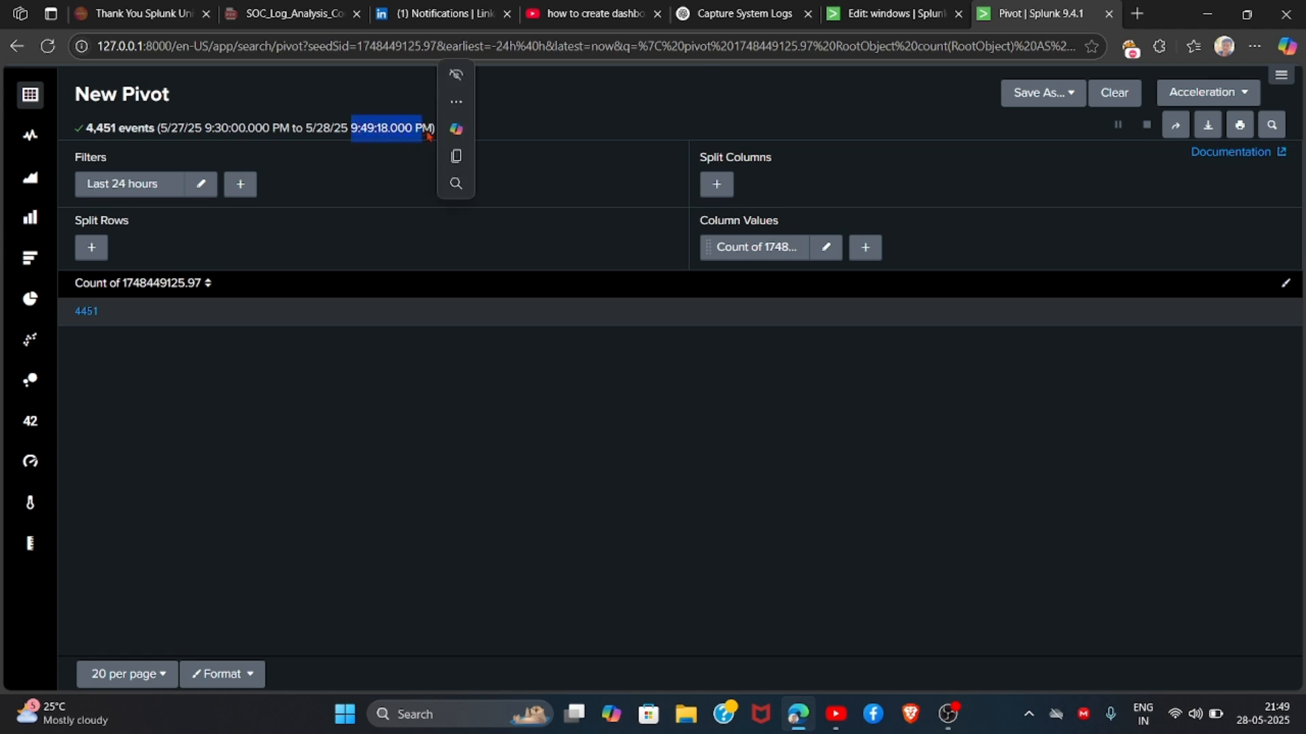
pyautogui.click(301, 131)
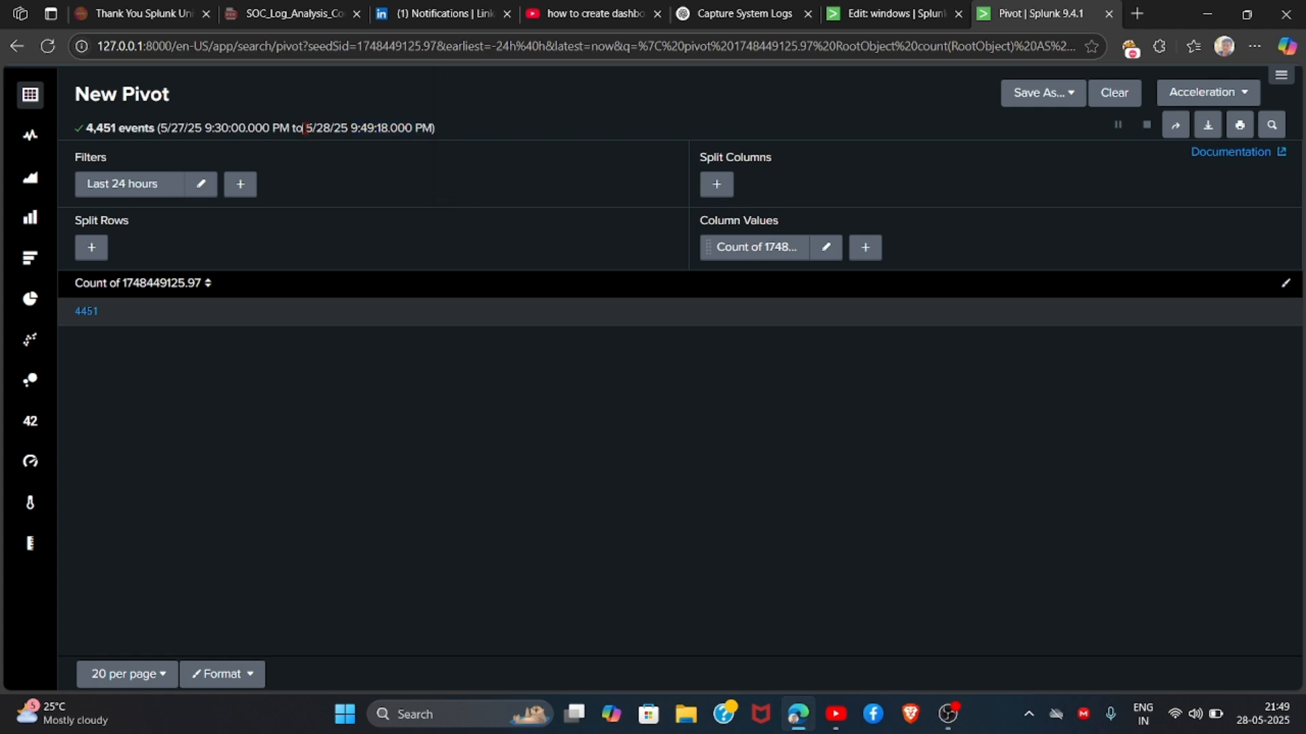
pyautogui.moveTo(305, 128); pyautogui.dragTo(307, 160)
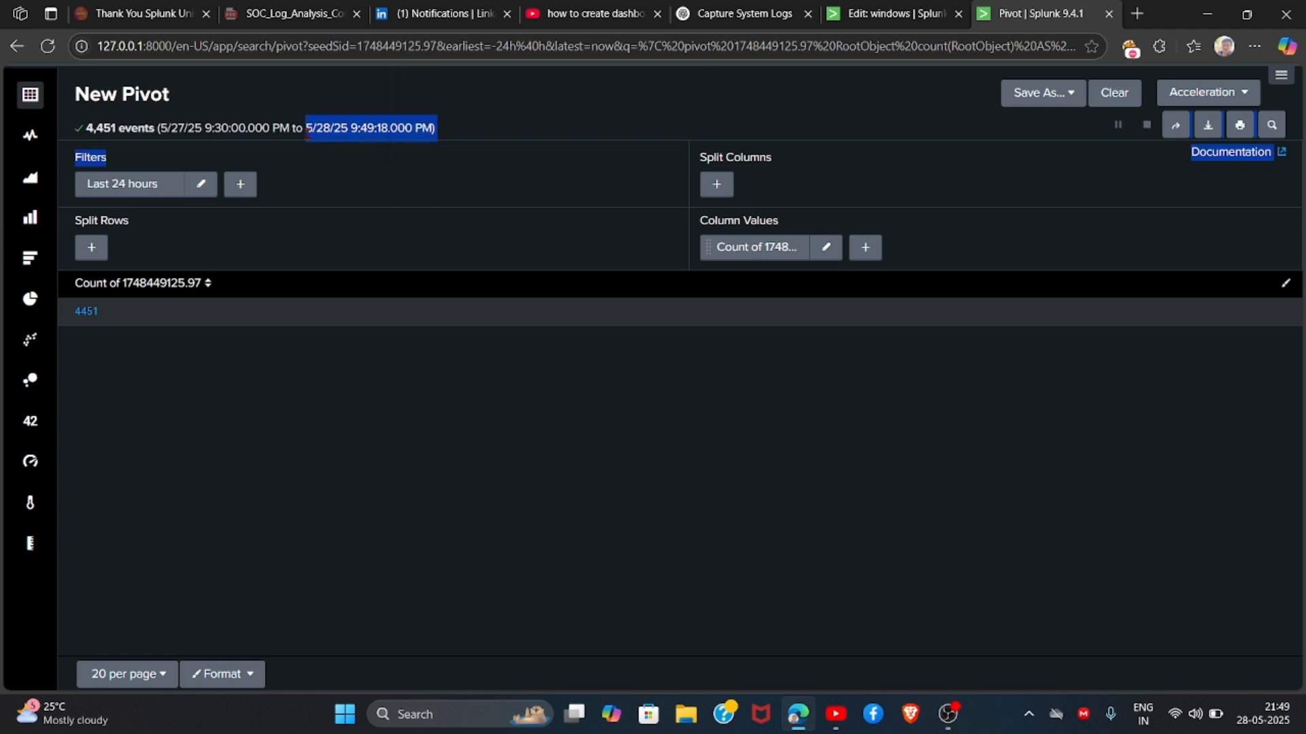
pyautogui.click(341, 144)
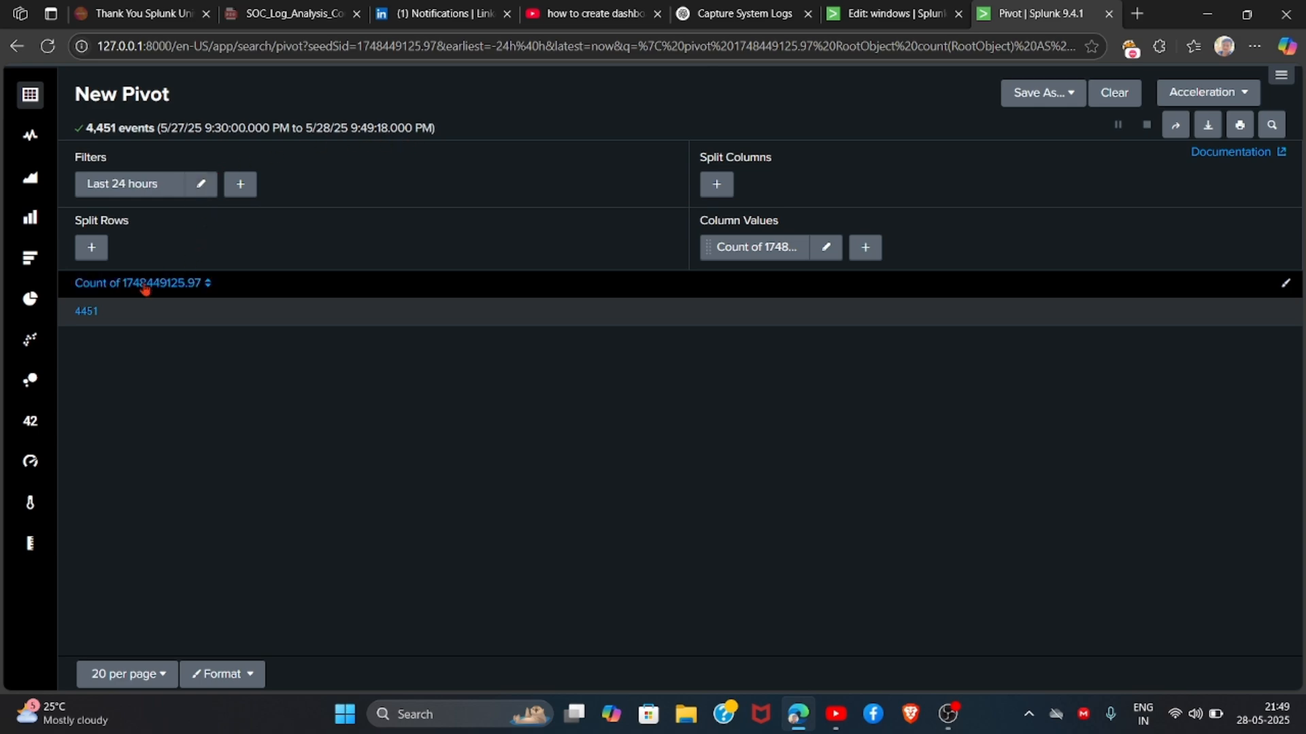
pyautogui.click(94, 313)
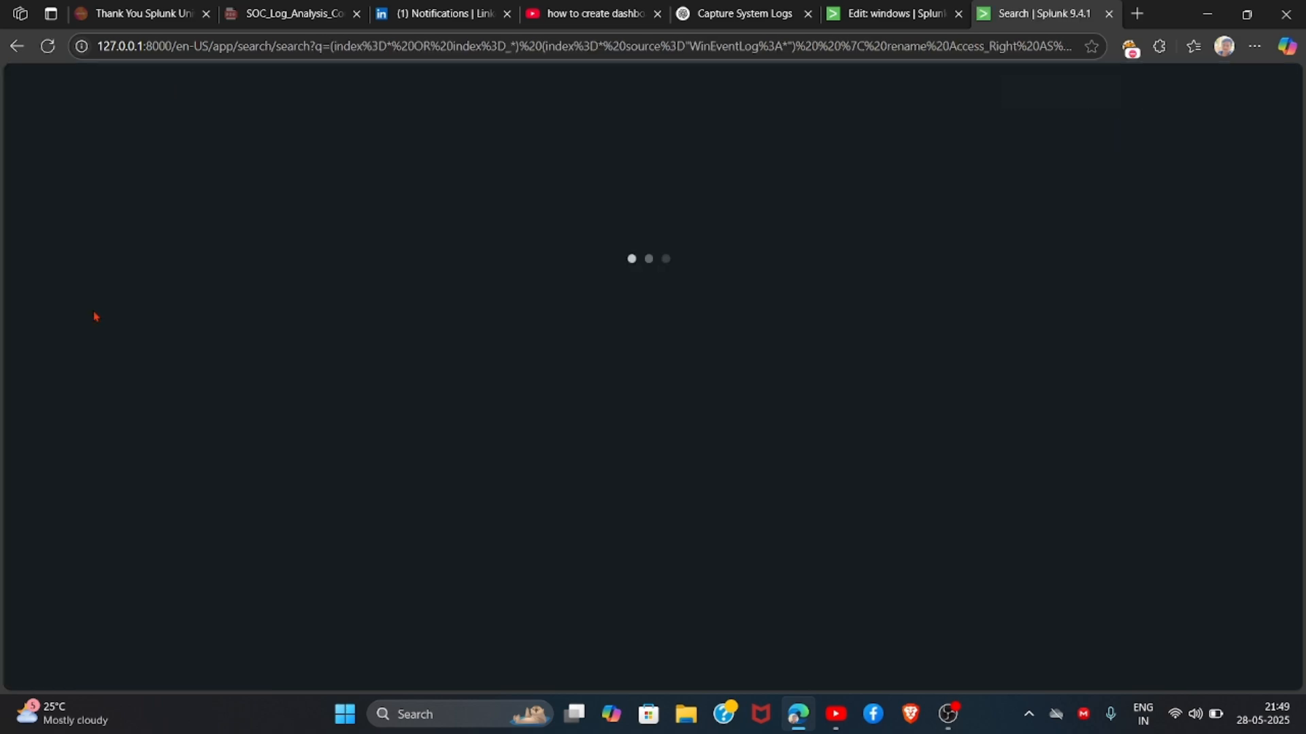
pyautogui.scroll(-10, 93, 312)
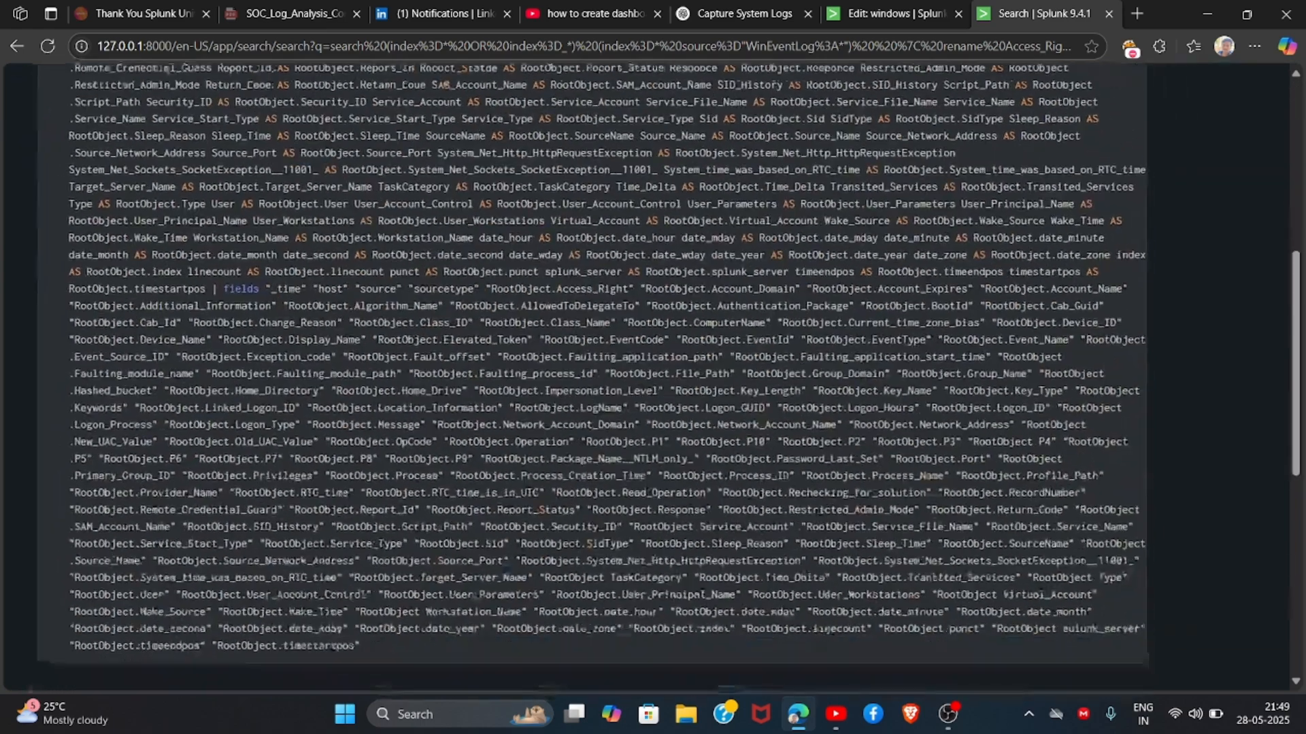
pyautogui.scroll(10, 94, 316)
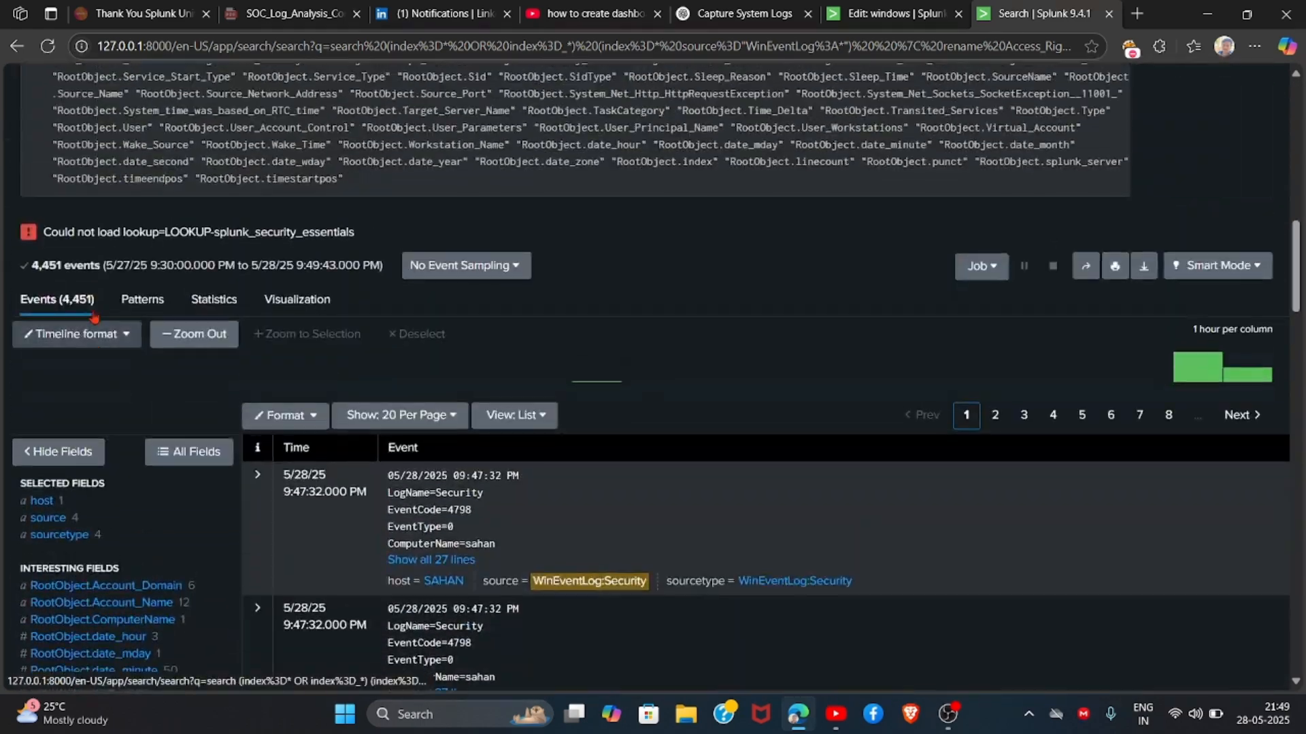
# Return to the dashboard editor, set the bar chart panel's search string to index=* source="WinEventLog:security" and run it separately.
pyautogui.hotkey('alt', 'Left')
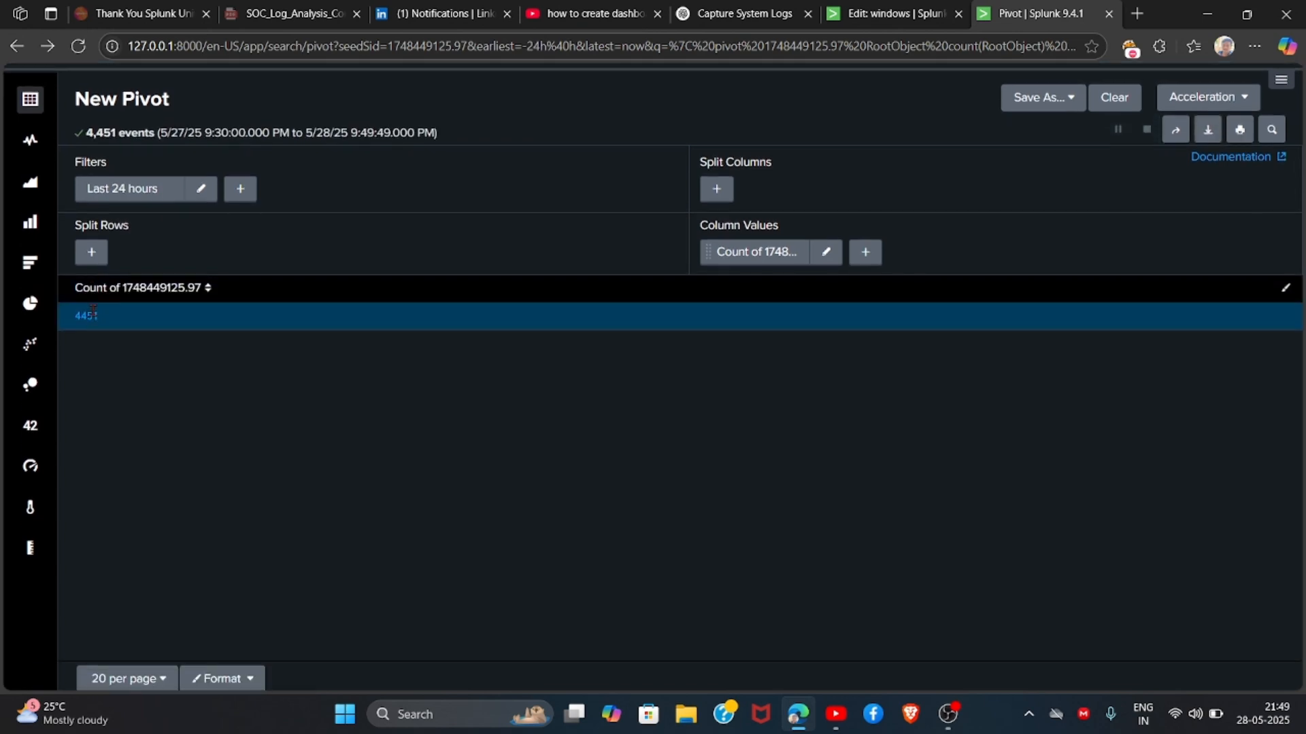
pyautogui.click(941, 6)
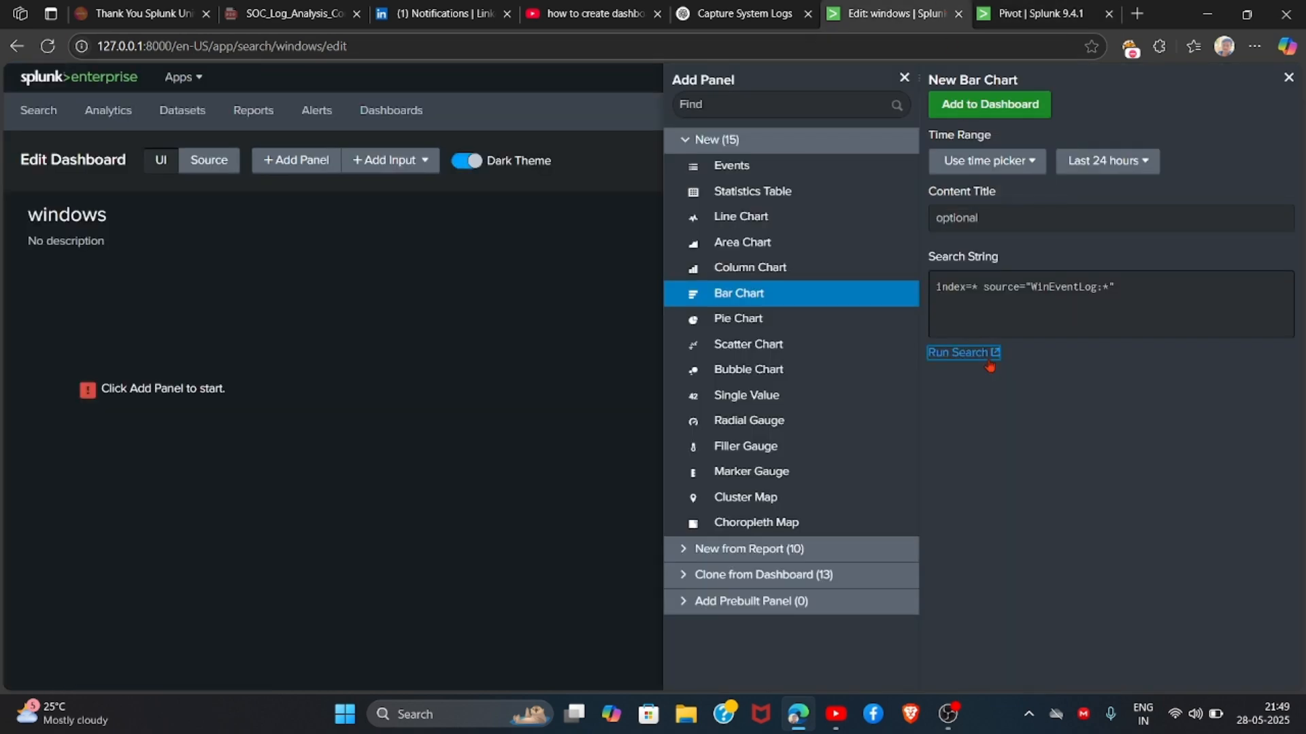
pyautogui.click(1110, 287)
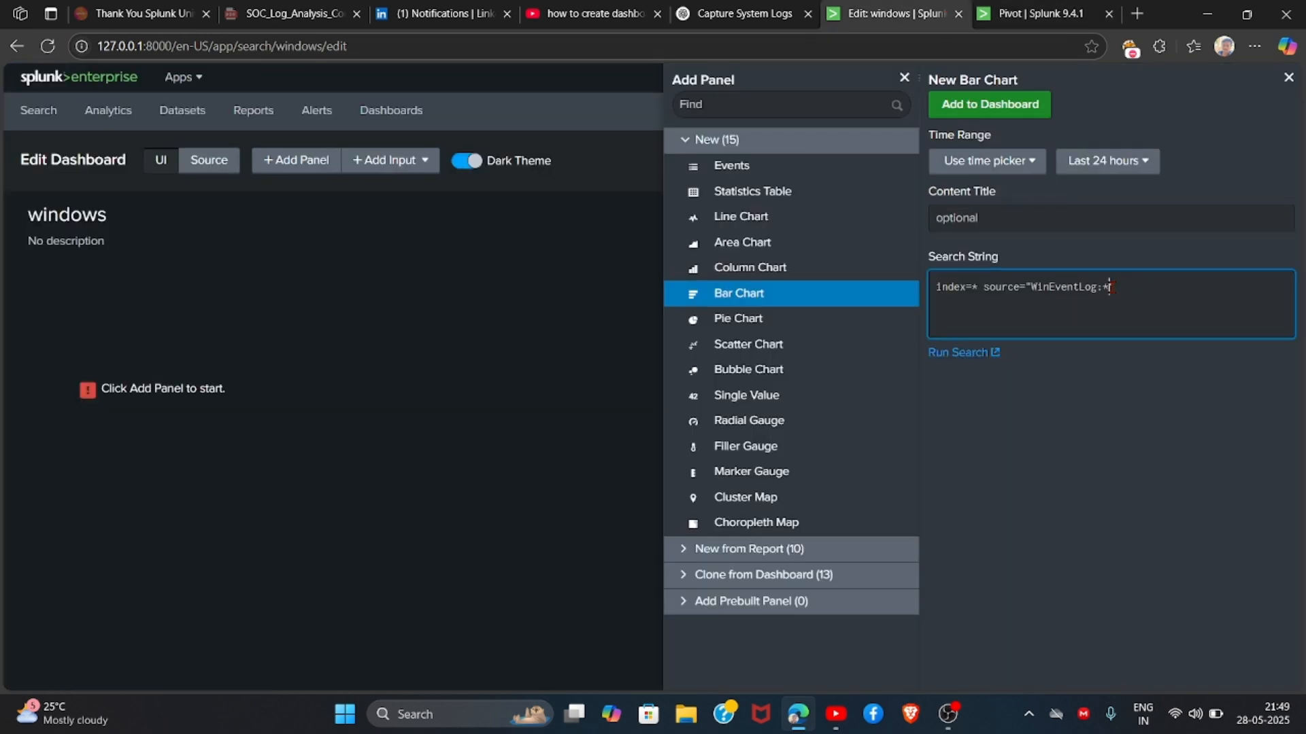
pyautogui.press('BackSpace')
pyautogui.write('sec')
pyautogui.press('BackSpace')
pyautogui.write('curity')
pyautogui.click(992, 353)
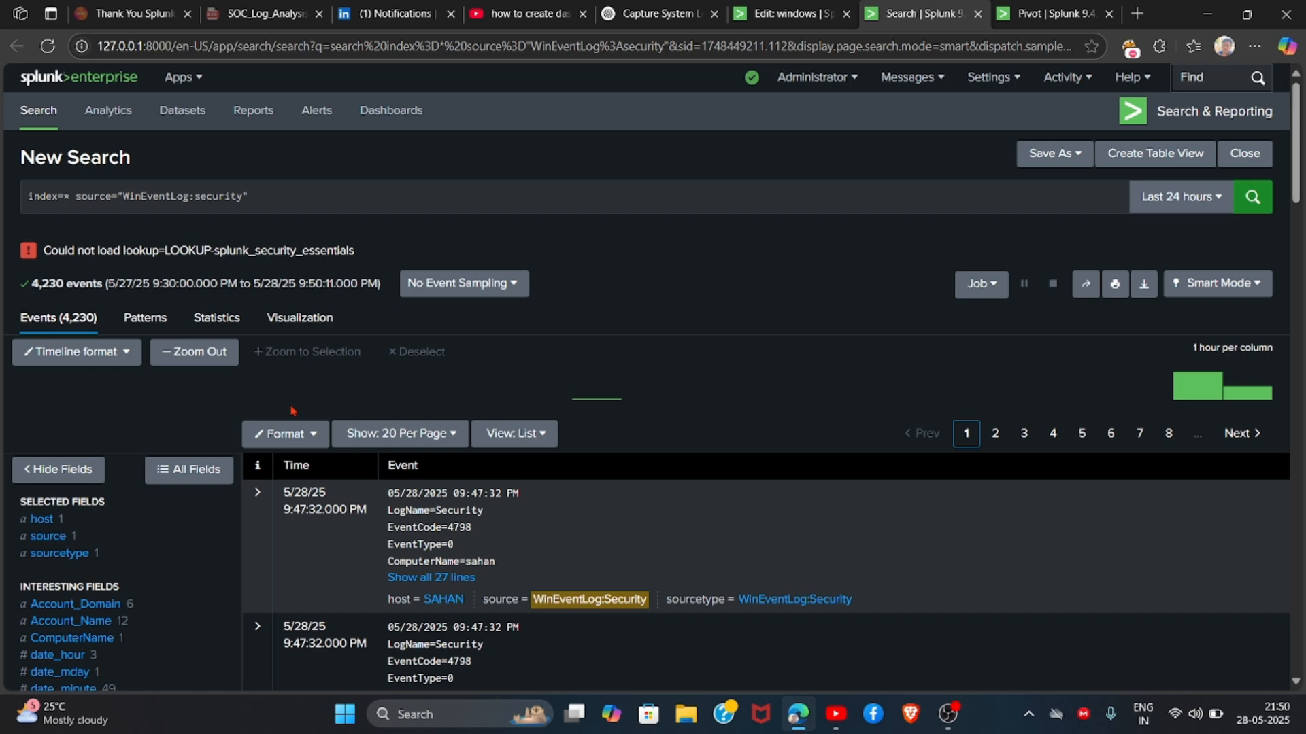
# Review the Security log events returned by the search and check its visualization view.
pyautogui.scroll(-3, 291, 411)
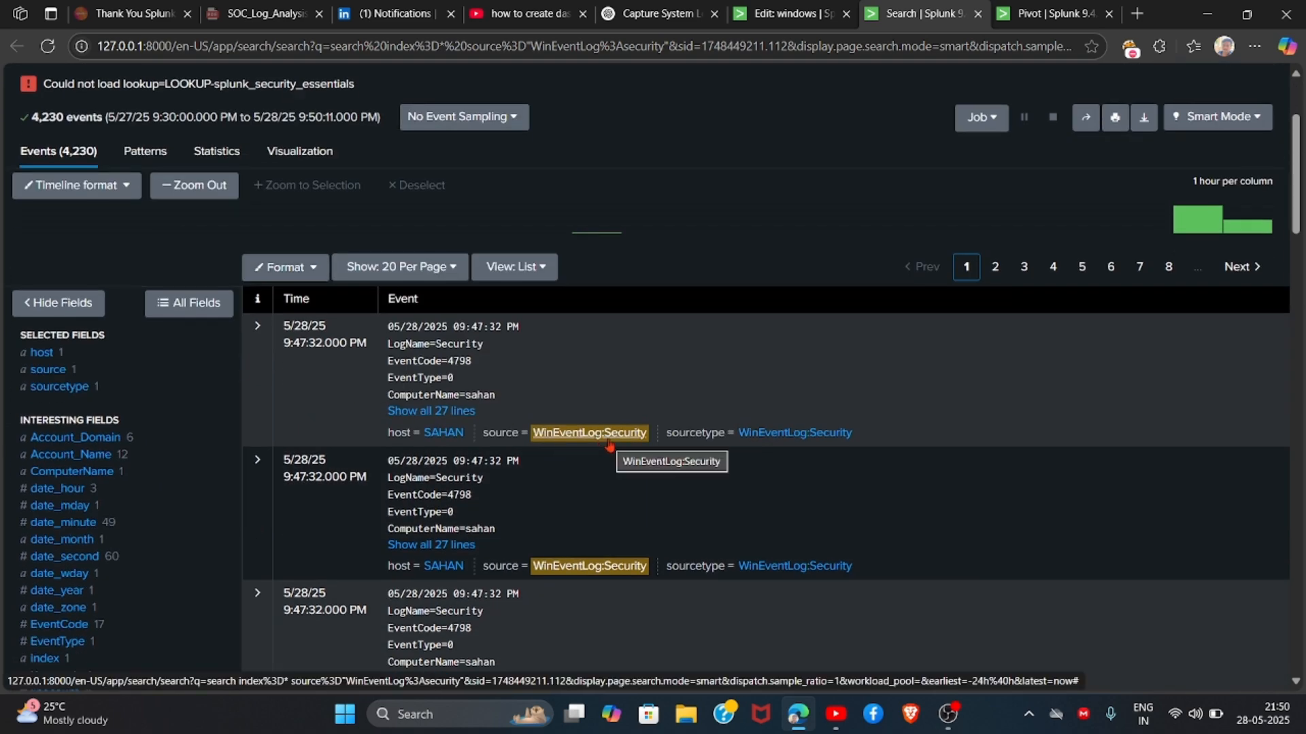
pyautogui.scroll(3, 1096, 188)
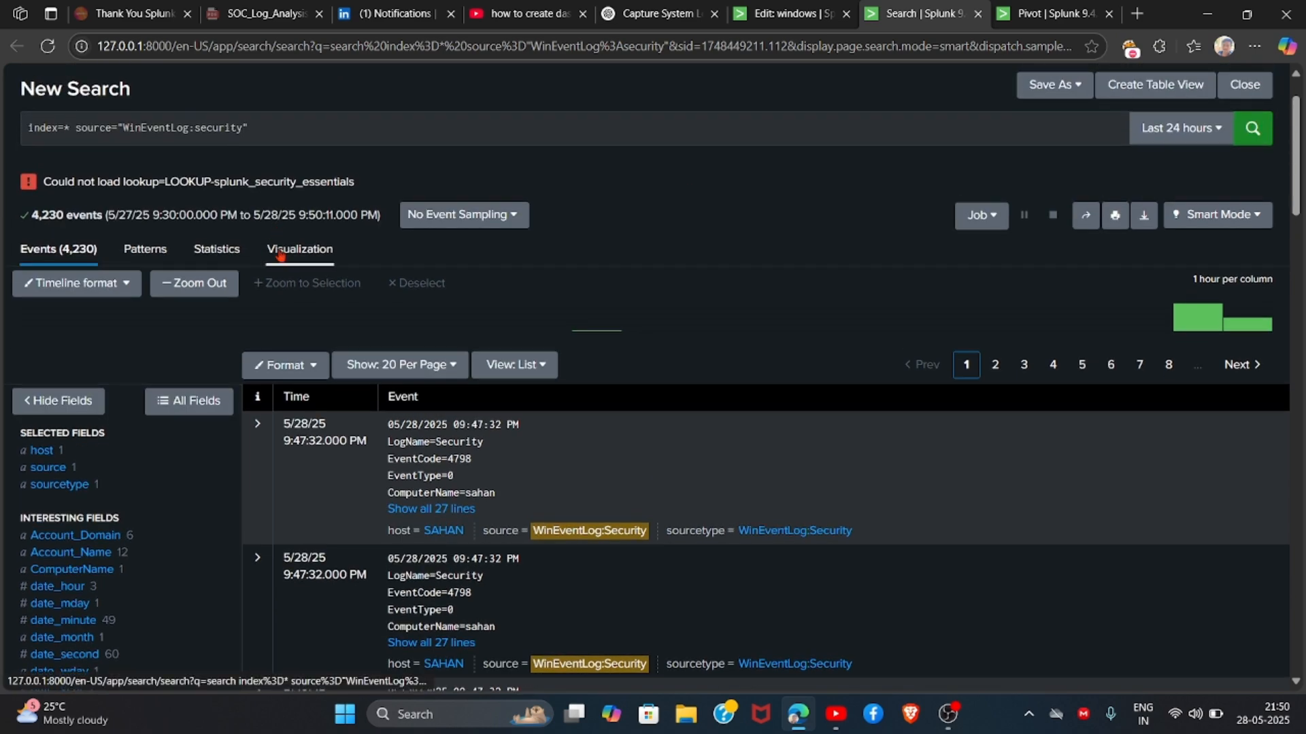
pyautogui.click(280, 248)
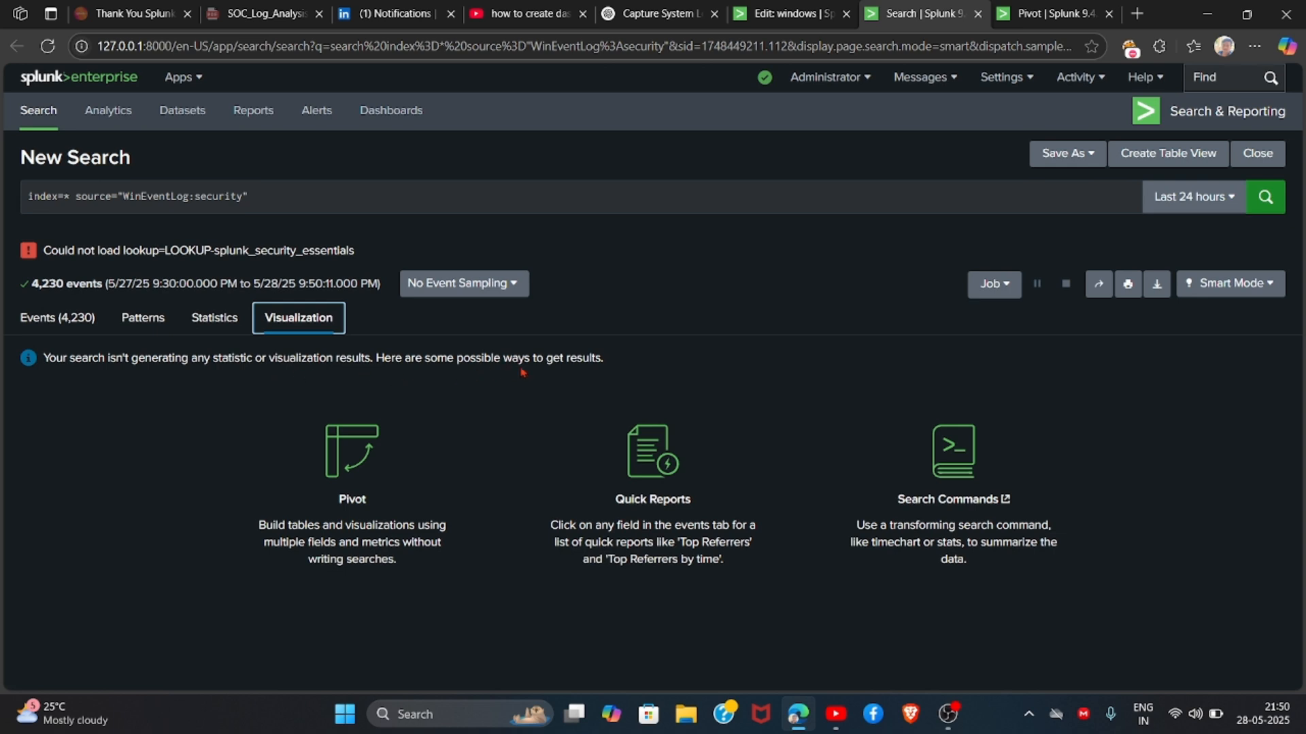
# Run the search index=* source="WinEventLog:*" | stats count by EventCode | sort - count | head 10 and display it as a column chart.
pyautogui.click(292, 197)
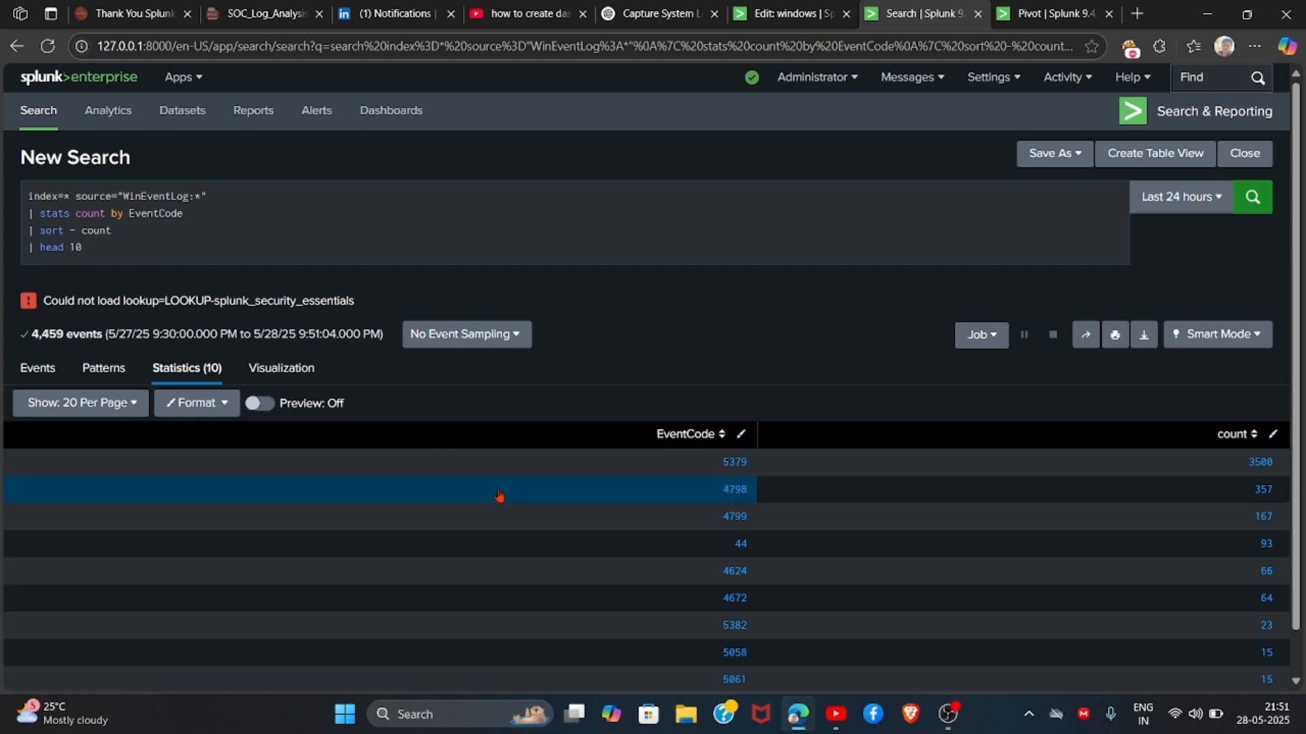
pyautogui.scroll(-1, 501, 496)
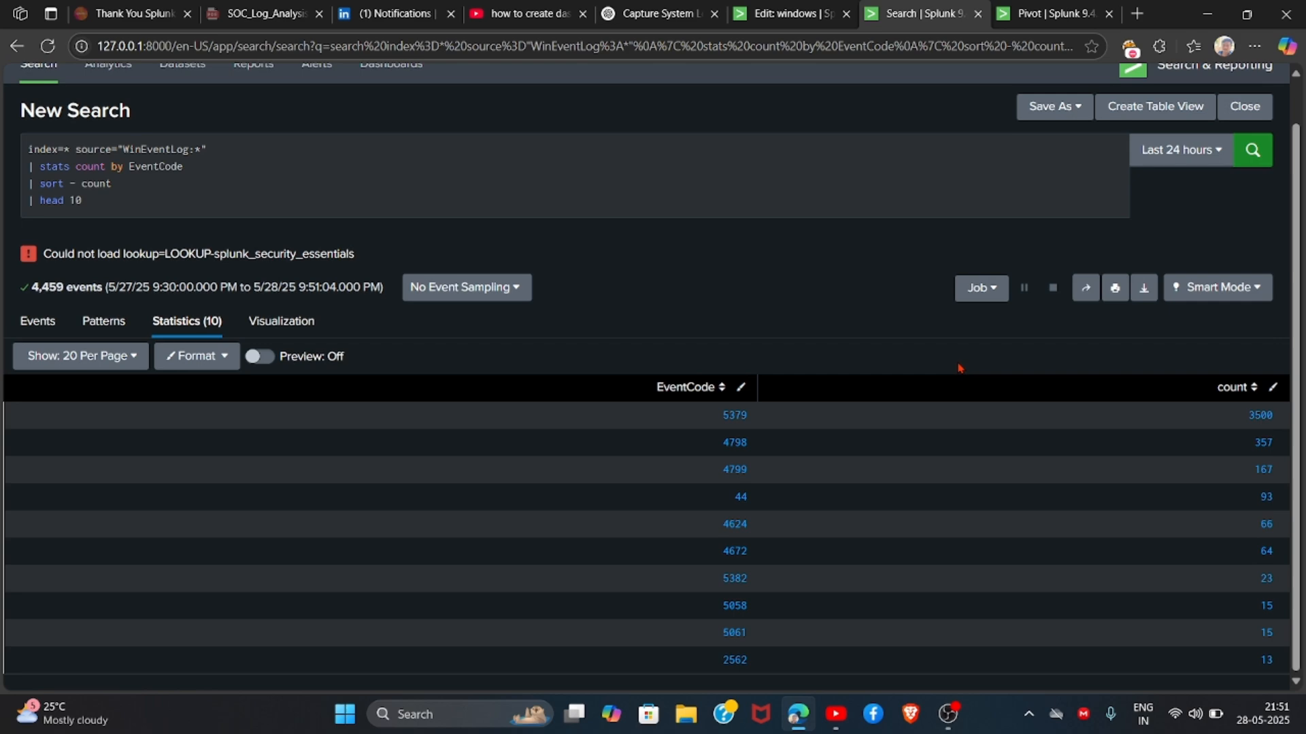
pyautogui.click(272, 330)
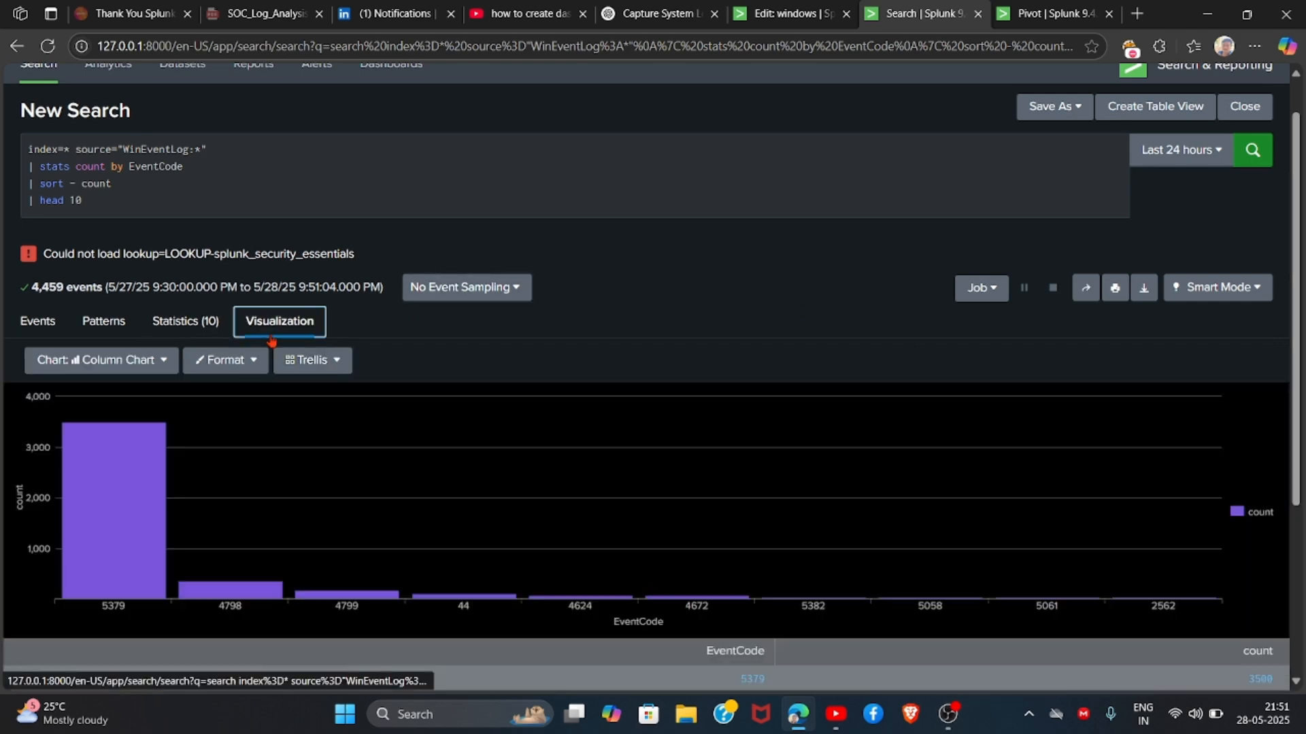
pyautogui.scroll(-3, 271, 341)
pyautogui.scroll(2, 271, 341)
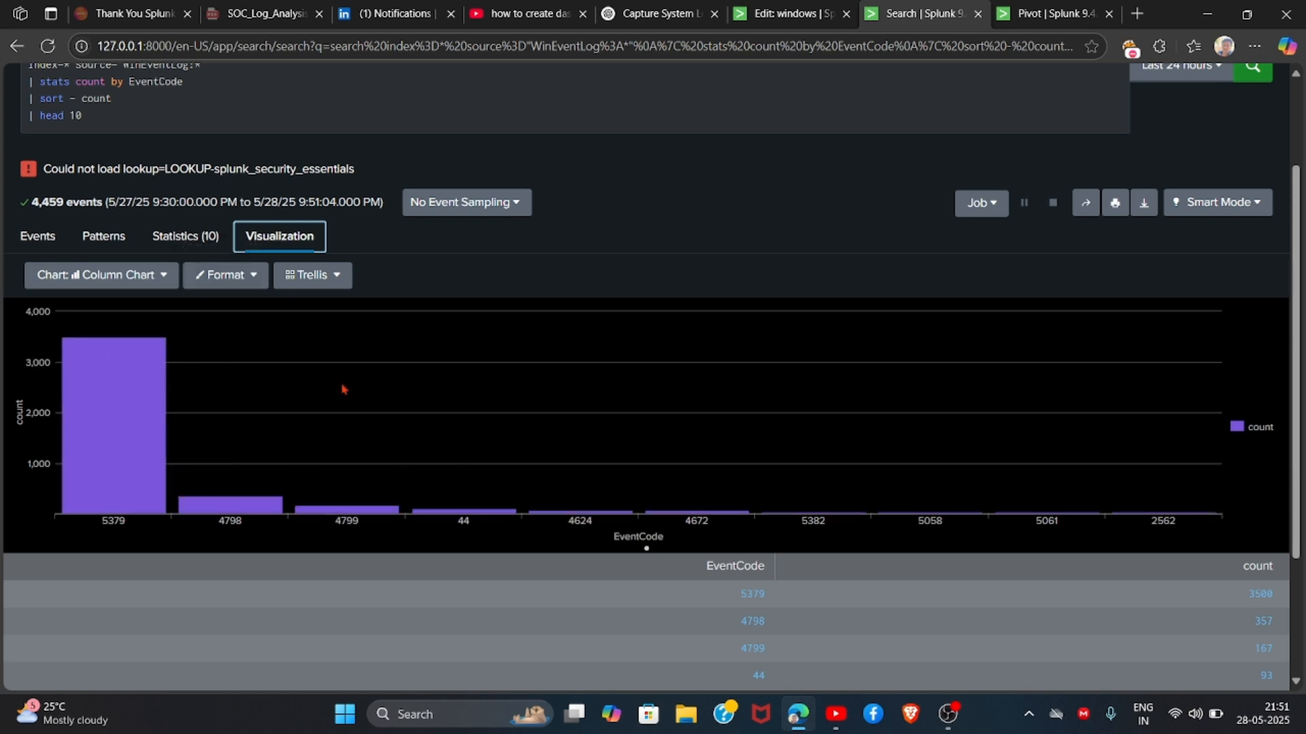
pyautogui.scroll(2, 343, 389)
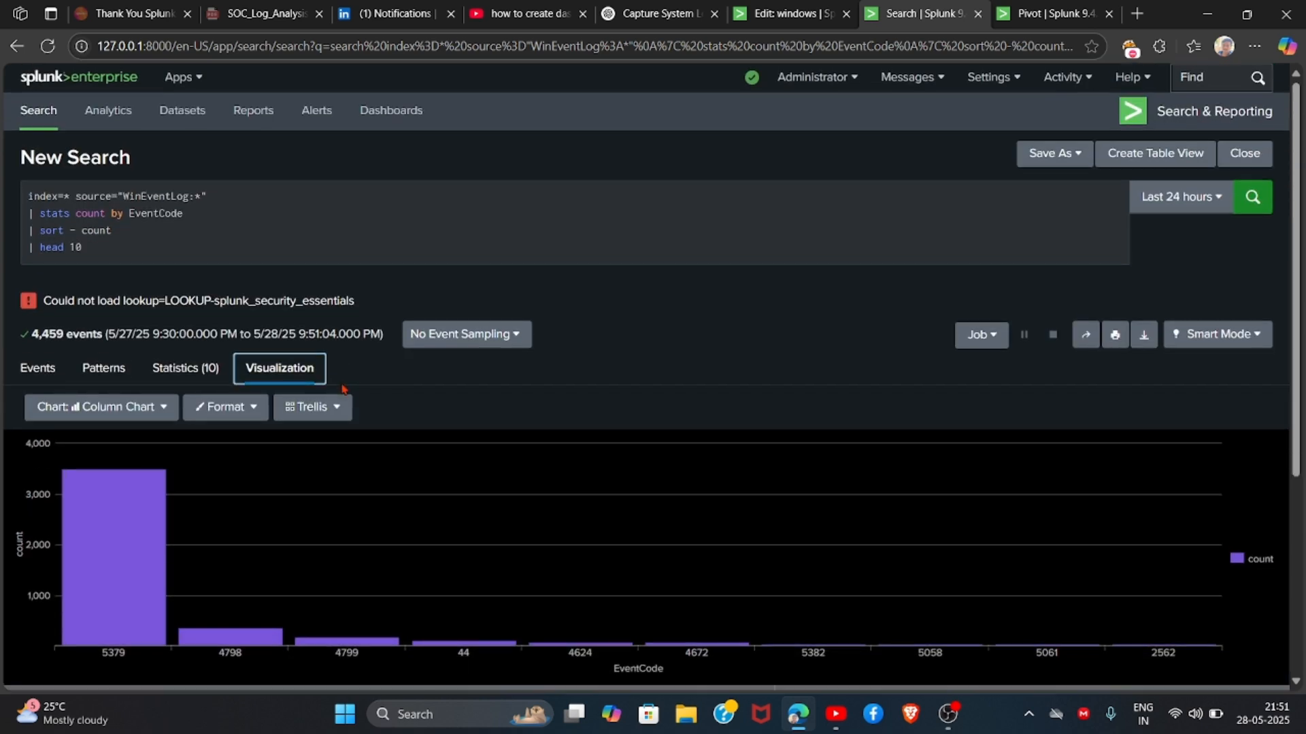
# Save the EventCode column chart as a panel in the existing "windows" dashboard and view that dashboard.
pyautogui.click(1073, 156)
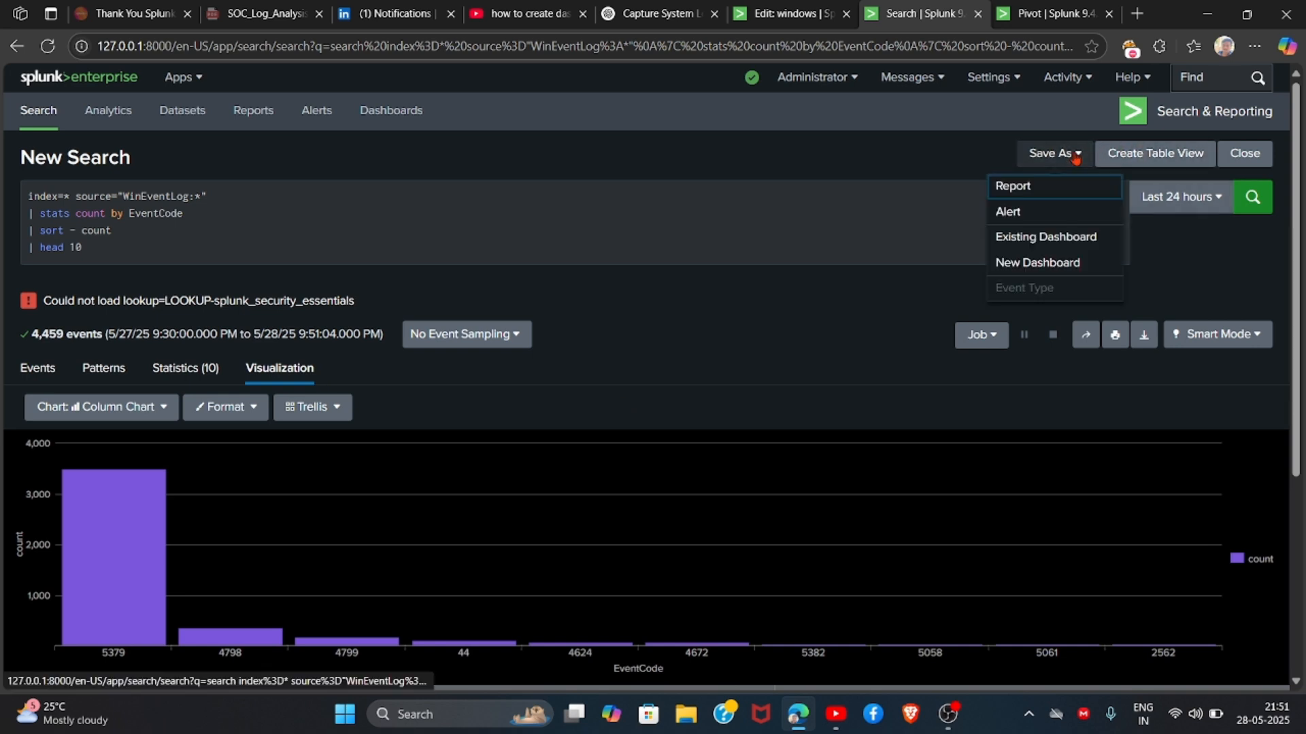
pyautogui.click(1028, 242)
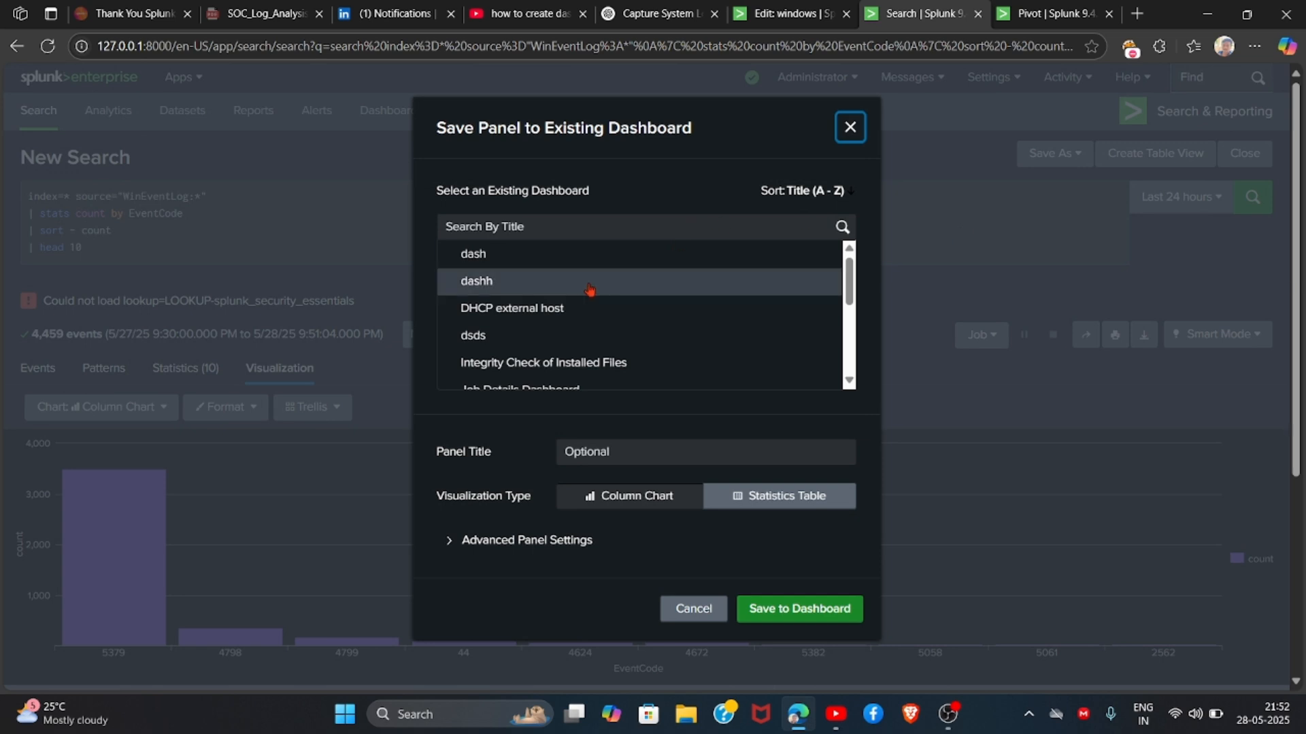
pyautogui.scroll(-5, 589, 291)
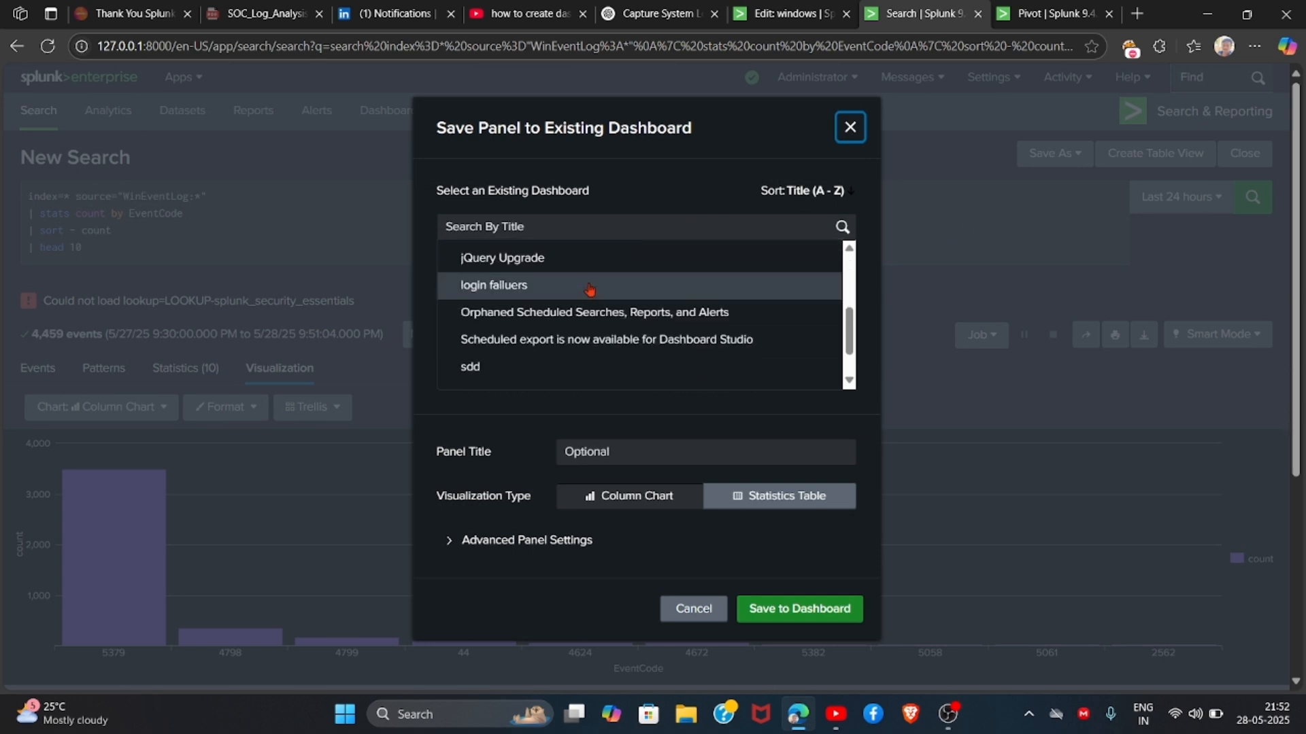
pyautogui.click(499, 357)
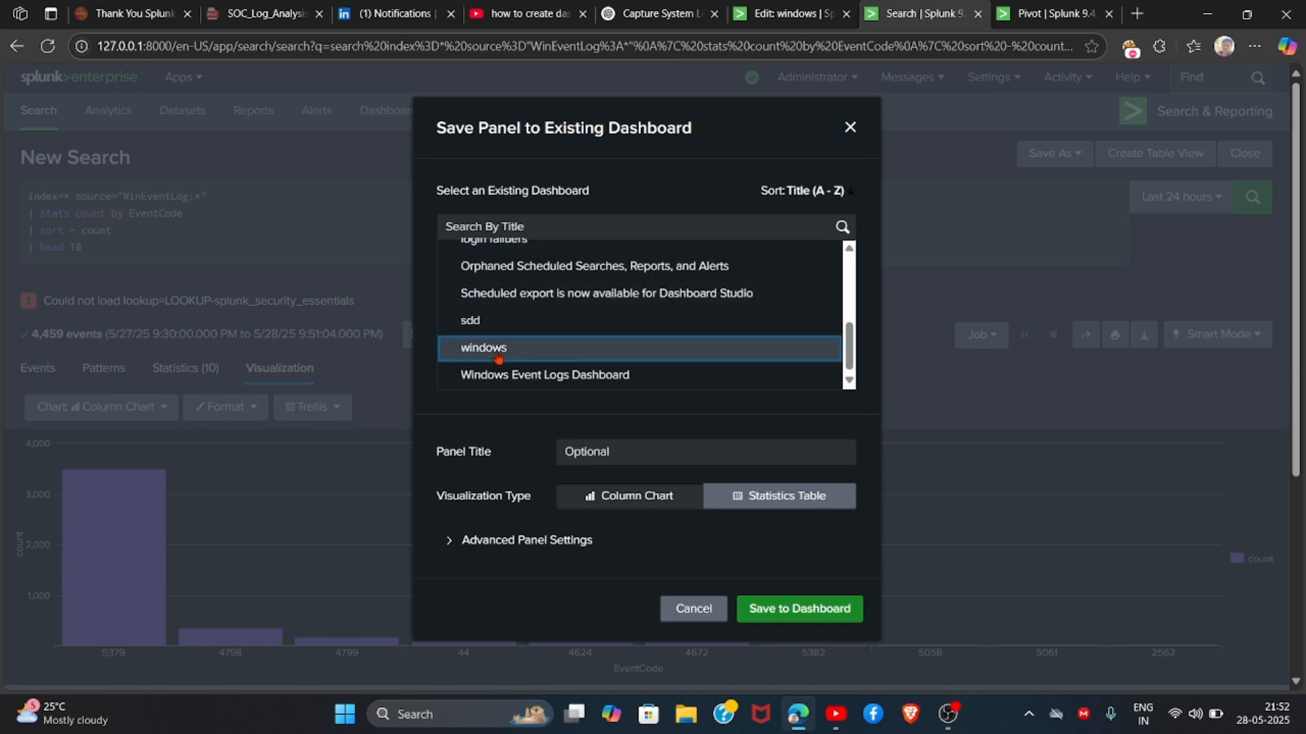
pyautogui.click(784, 621)
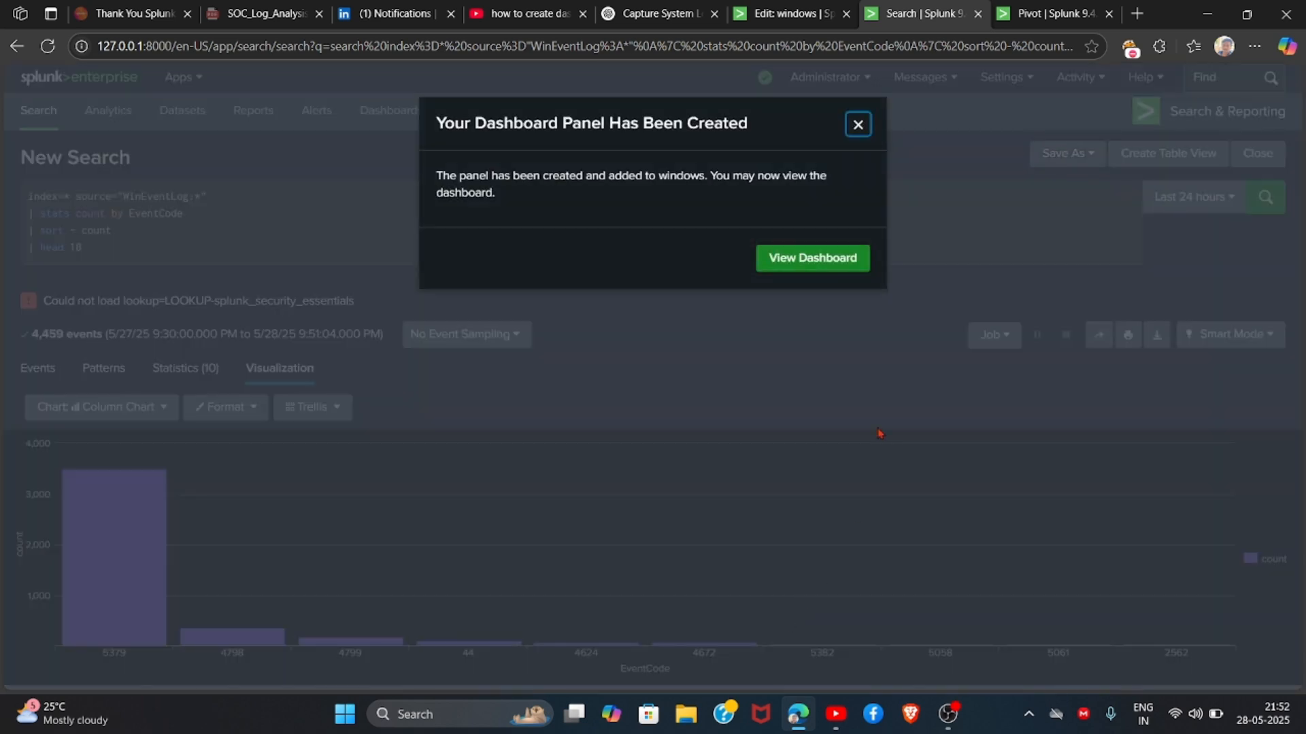
pyautogui.click(804, 258)
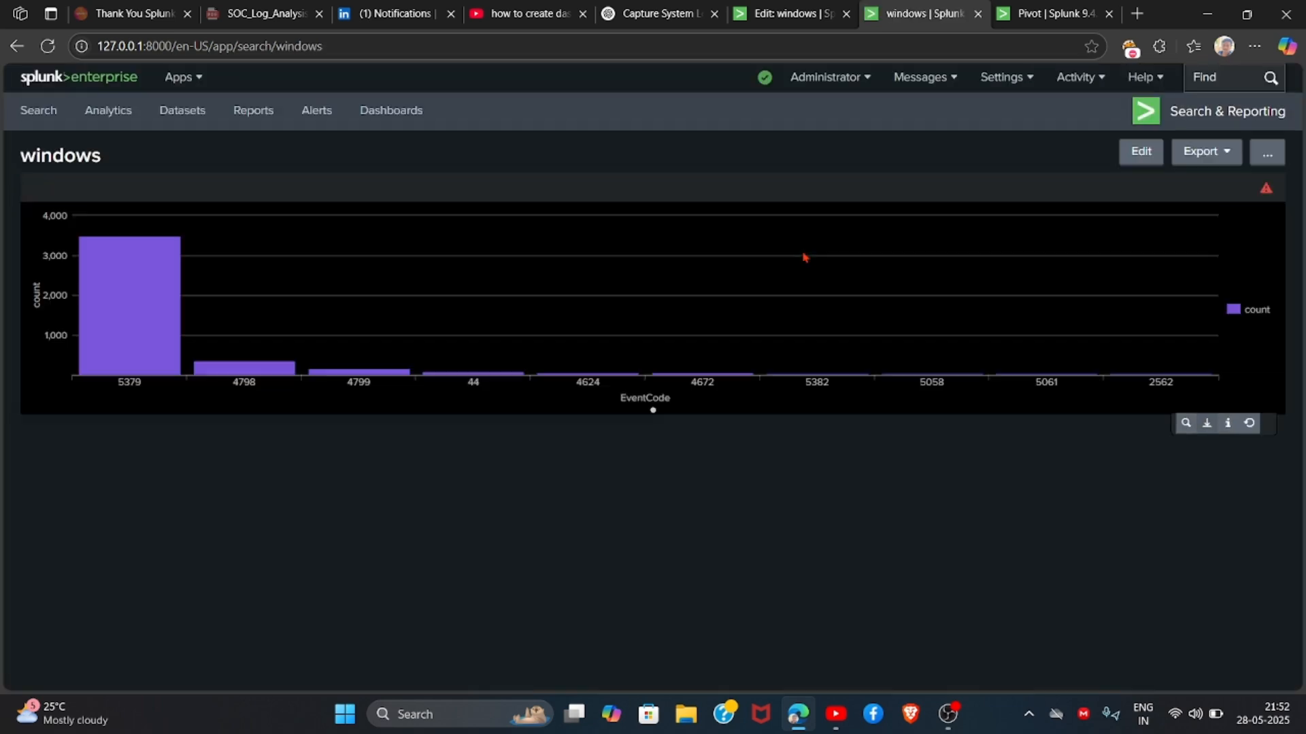
pyautogui.moveTo(129, 334)
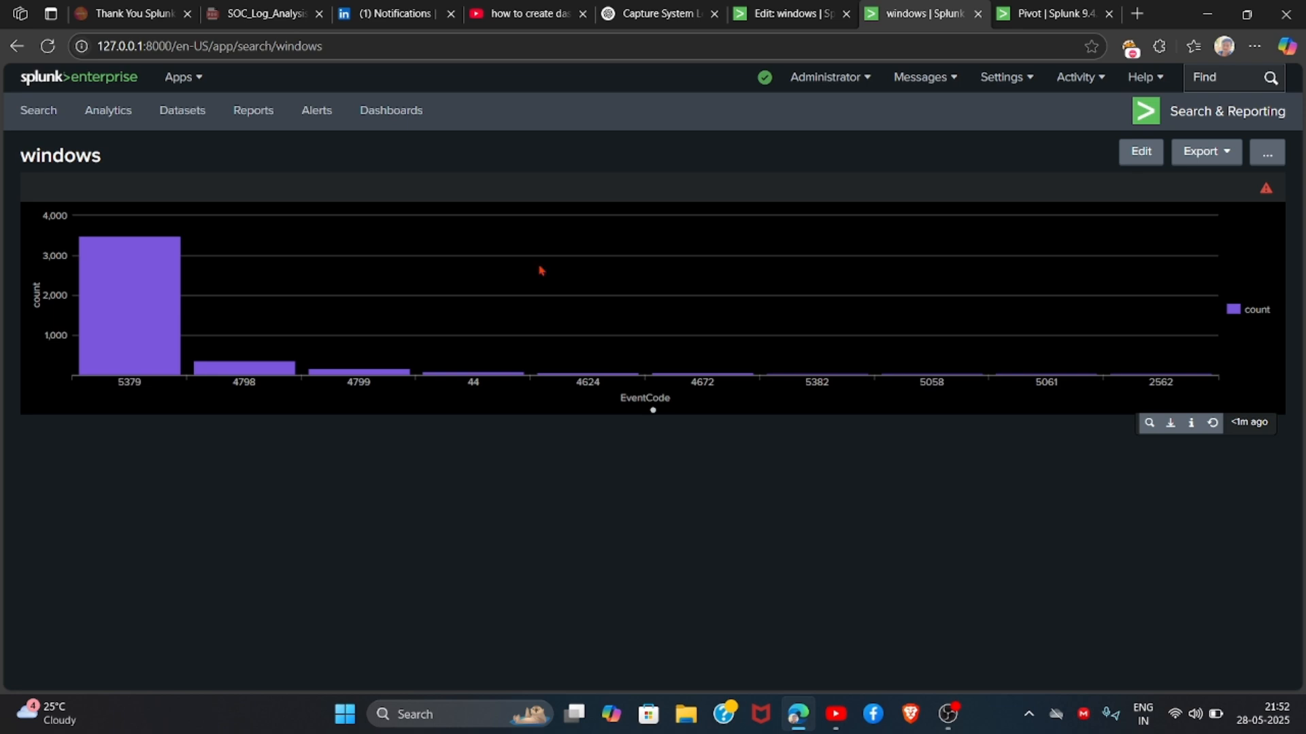
# Change the dashboard's EventCode column chart to a pie chart and save the dashboard.
pyautogui.click(1160, 157)
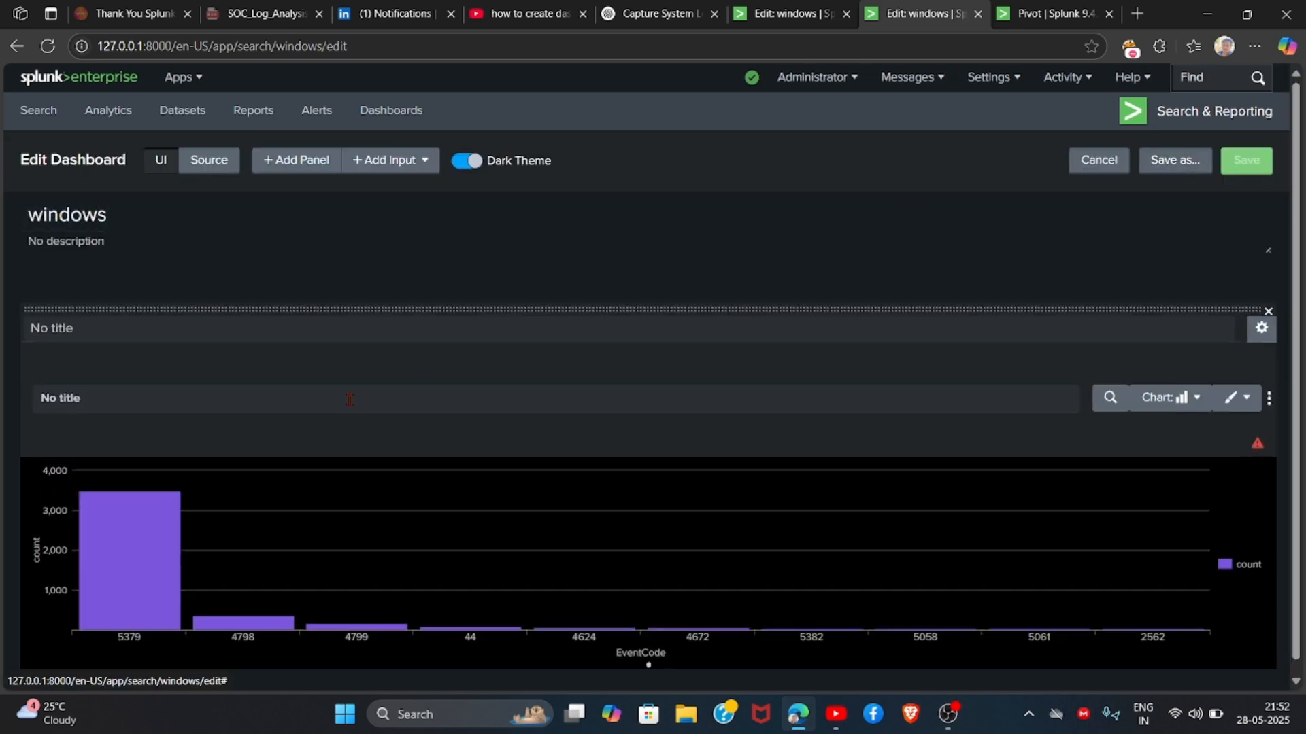
pyautogui.scroll(-1, 1075, 400)
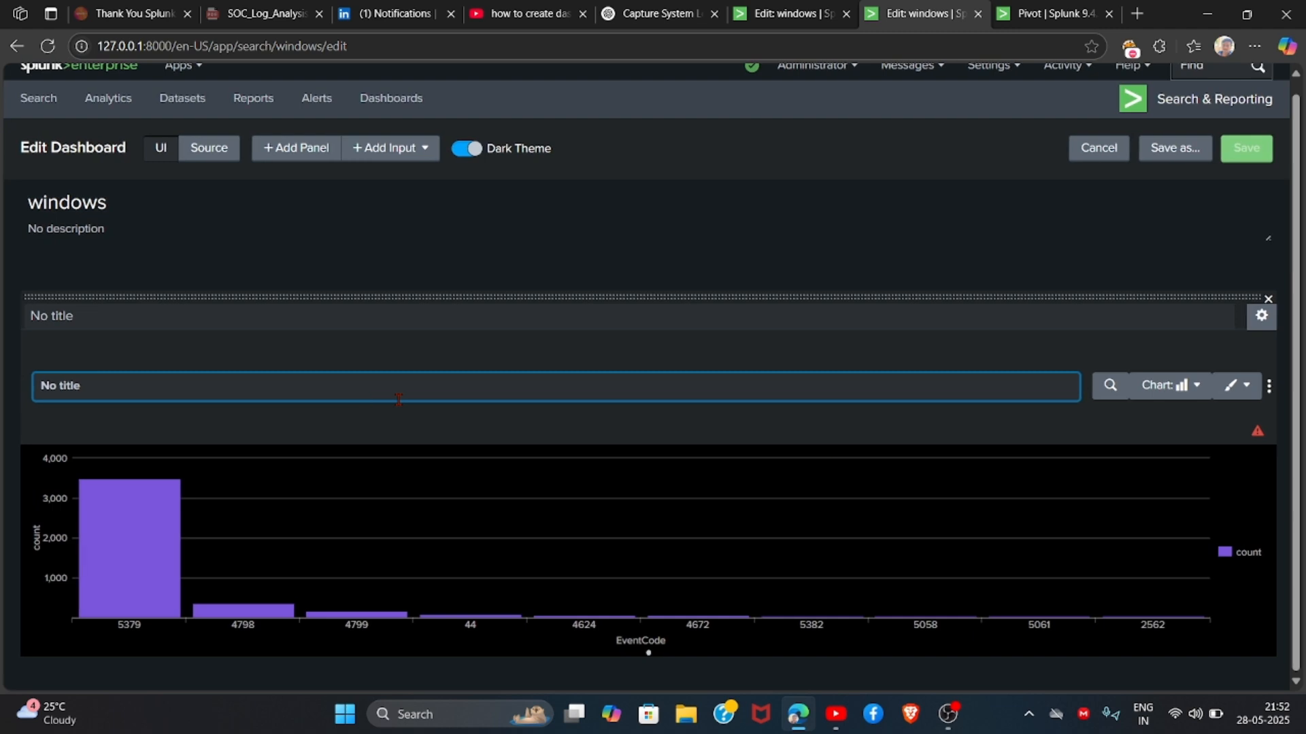
pyautogui.click(1171, 386)
pyautogui.click(1033, 495)
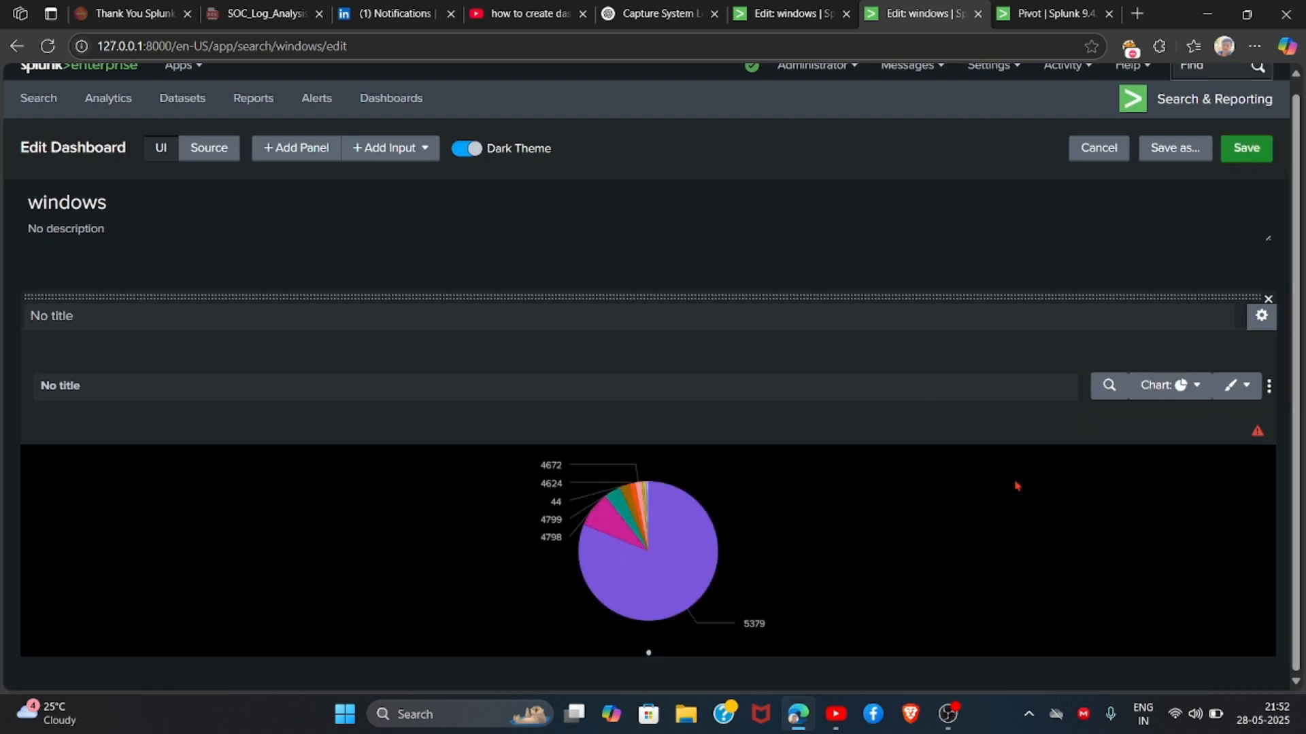
pyautogui.click(1268, 149)
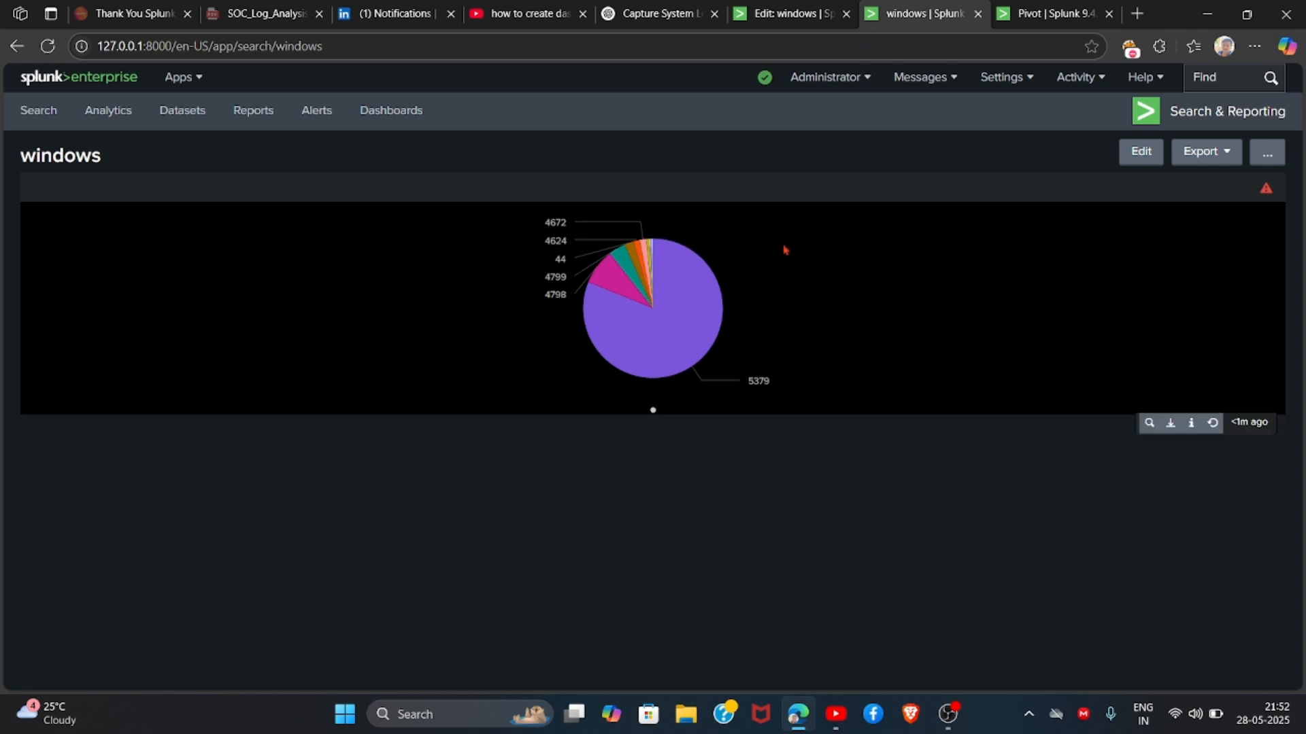
pyautogui.moveTo(633, 332)
pyautogui.click(814, 10)
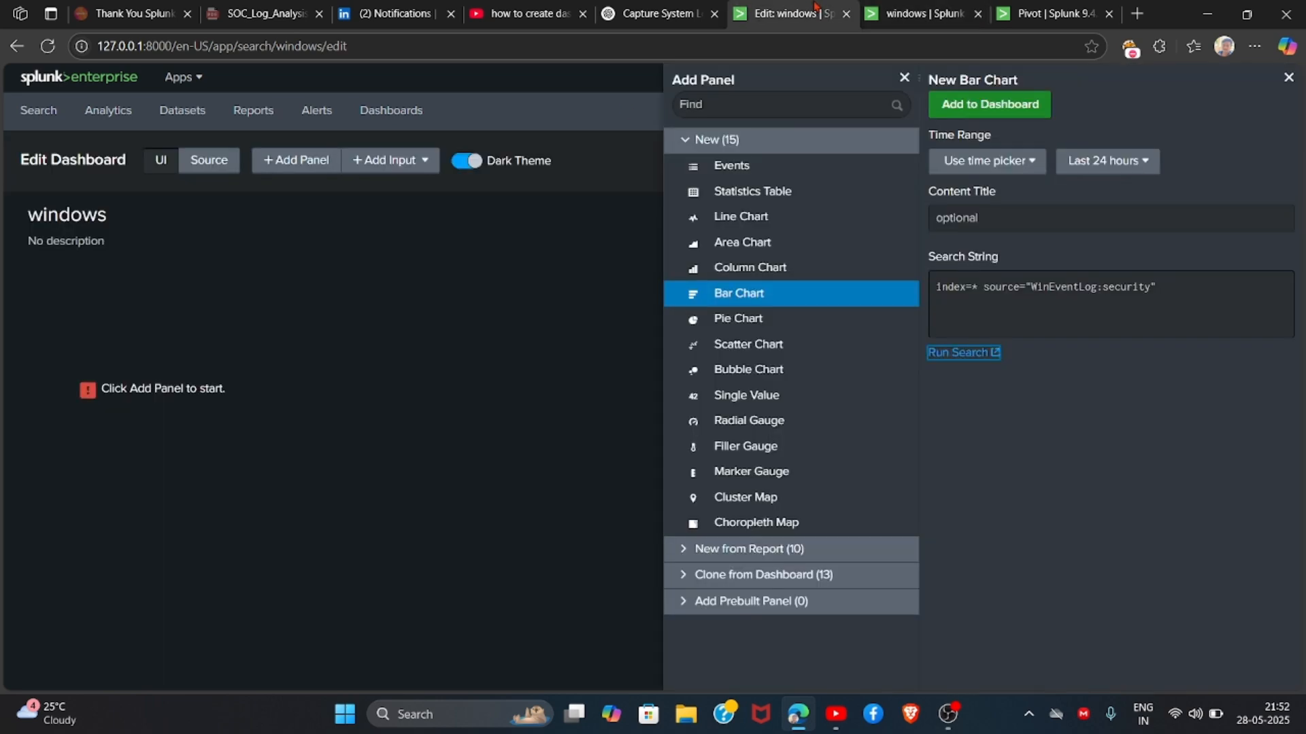
pyautogui.click(896, 10)
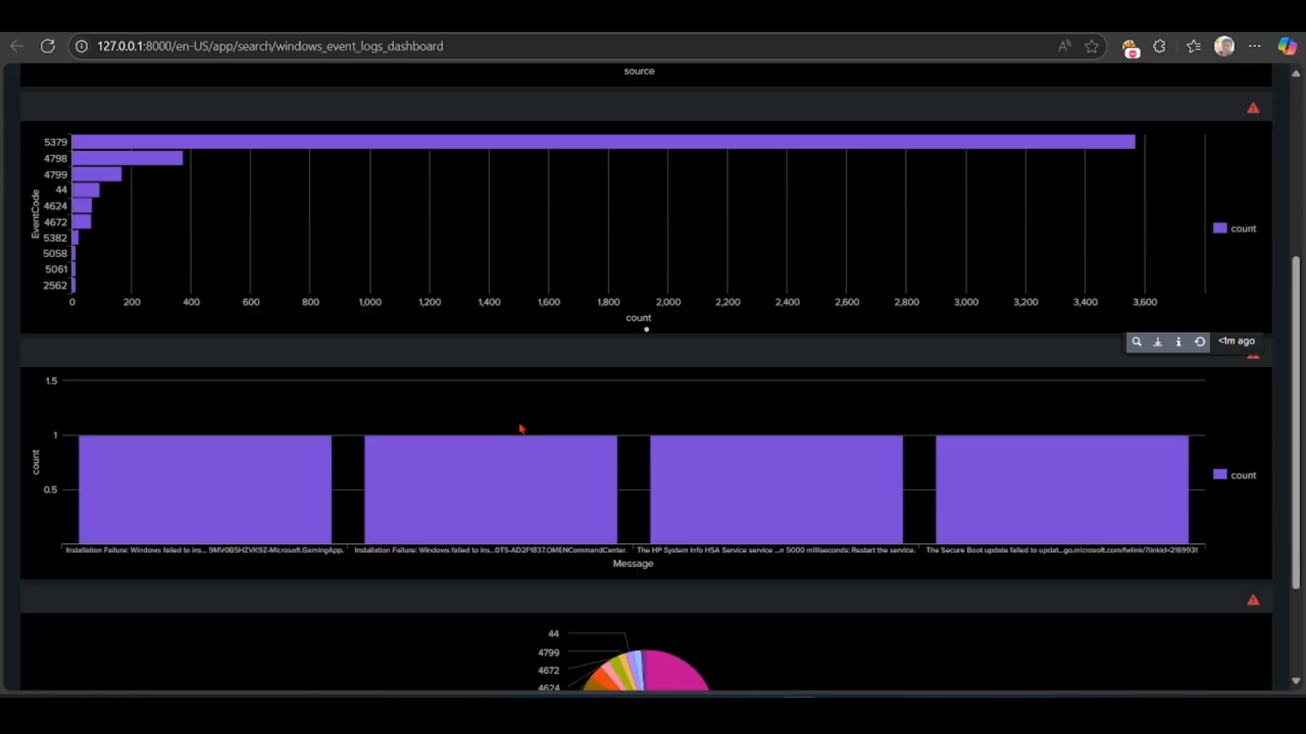
# Examine the Windows Event Logs Dashboard's charts of counts by source, EventCode and Message, including the EventCode pie chart.
pyautogui.scroll(-3, 519, 408)
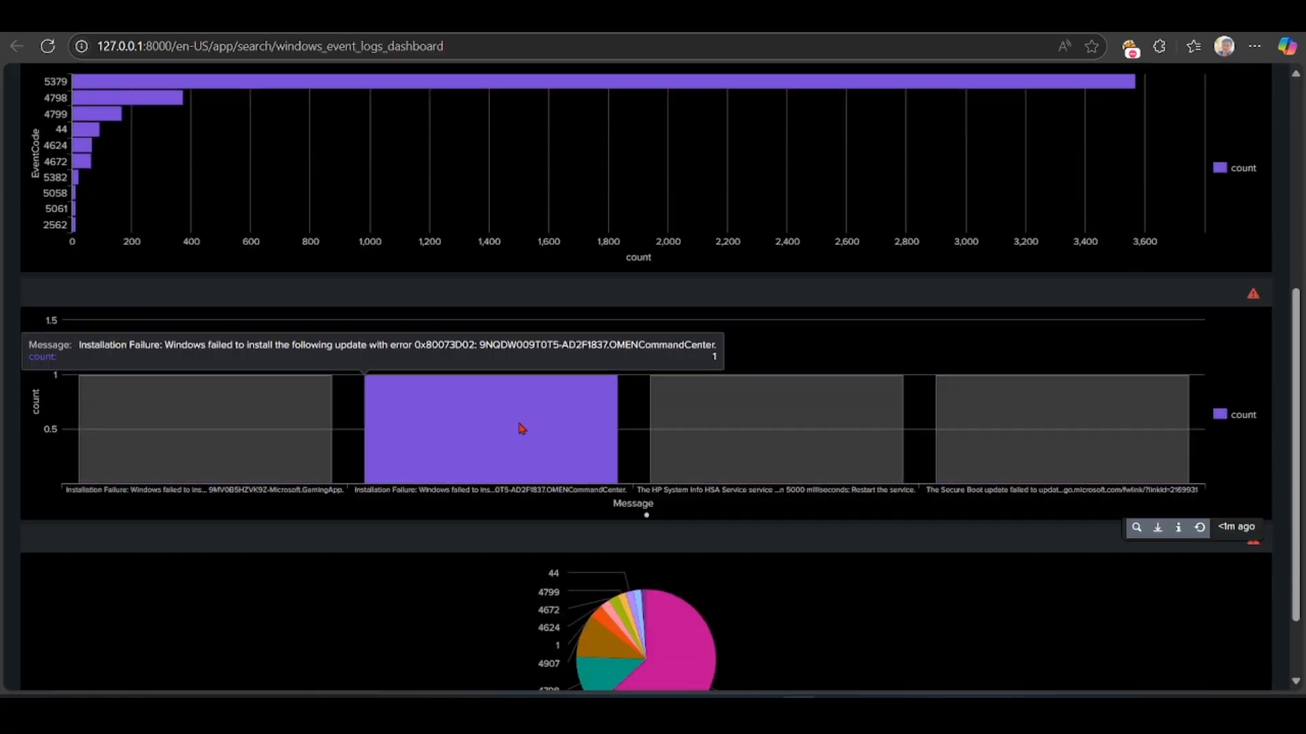
pyautogui.scroll(1, 521, 429)
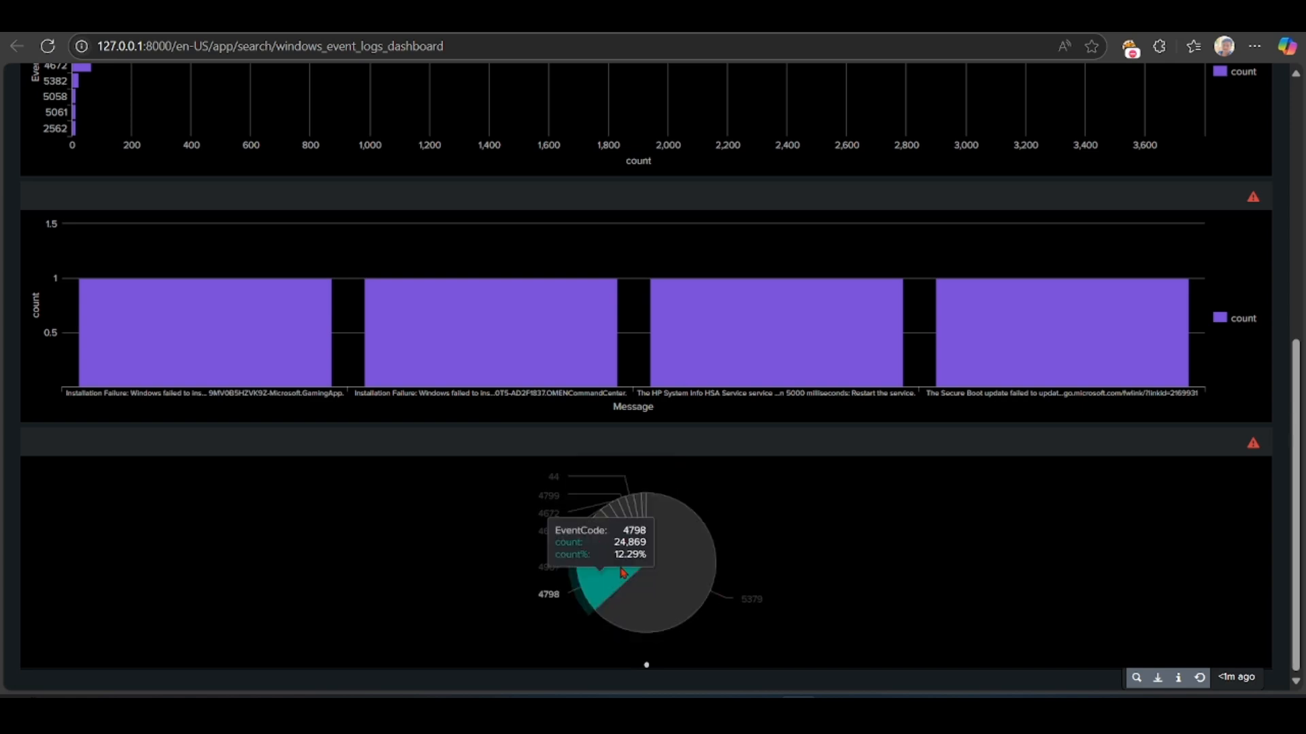
pyautogui.scroll(4, 905, 337)
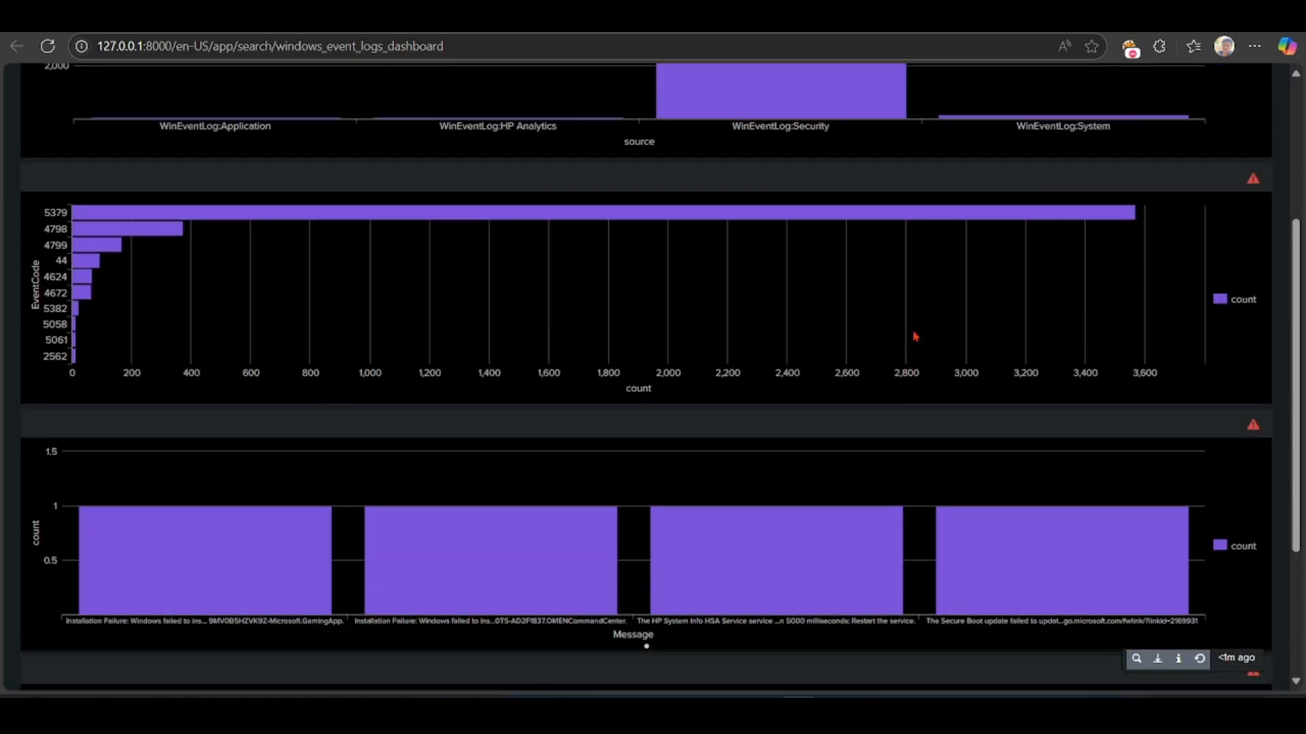
pyautogui.scroll(3, 746, 180)
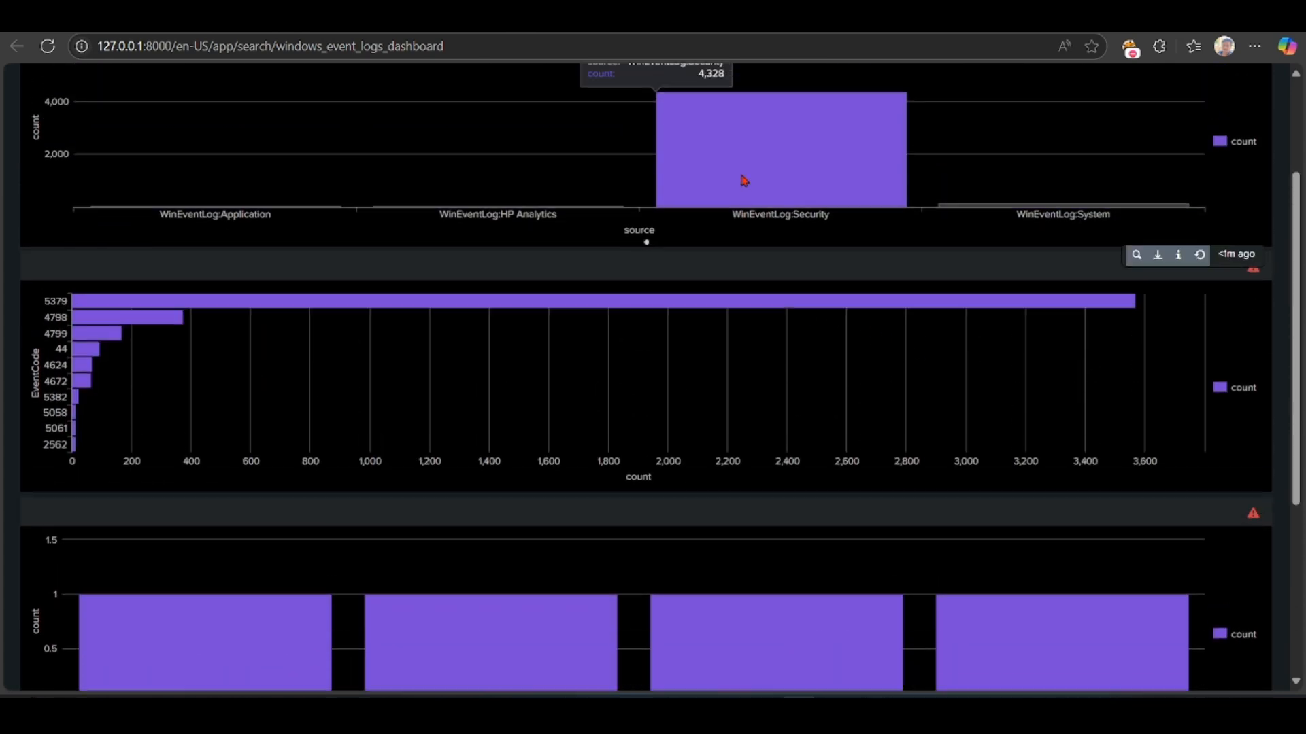
pyautogui.scroll(-5, 758, 265)
pyautogui.scroll(4, 757, 268)
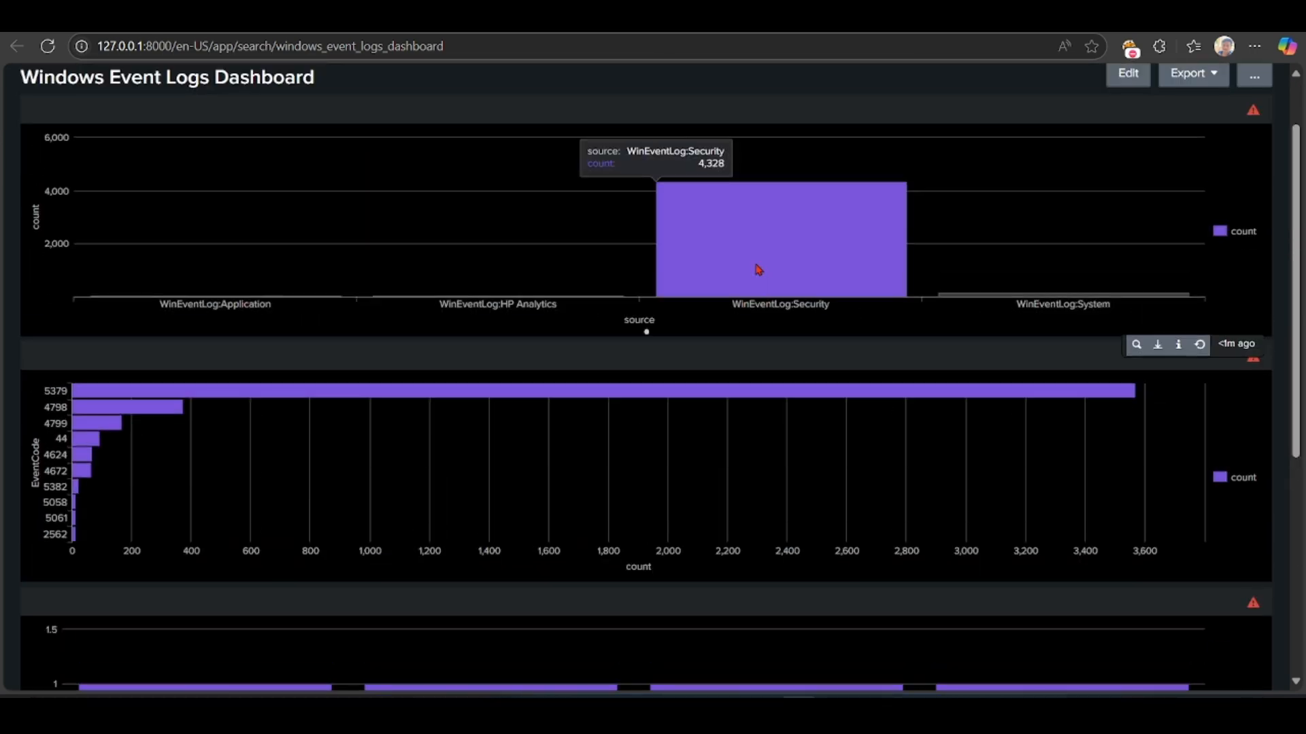